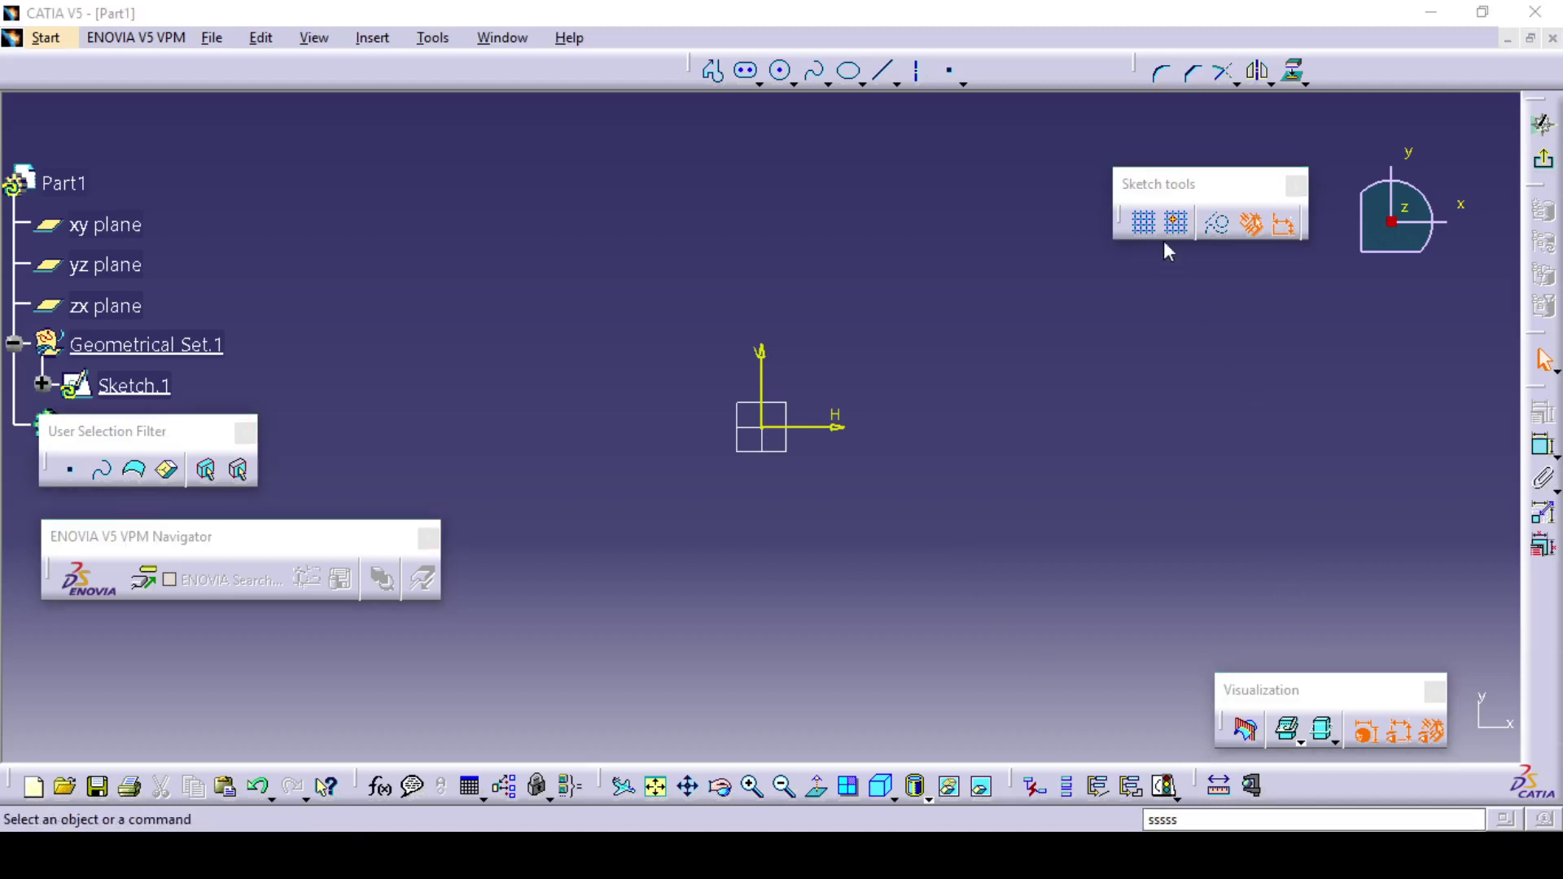
Display the sketch grid in the work area
{"action": "left_click_drag", "start_coordinate": [1178, 189], "coordinate": [1195, 152]}
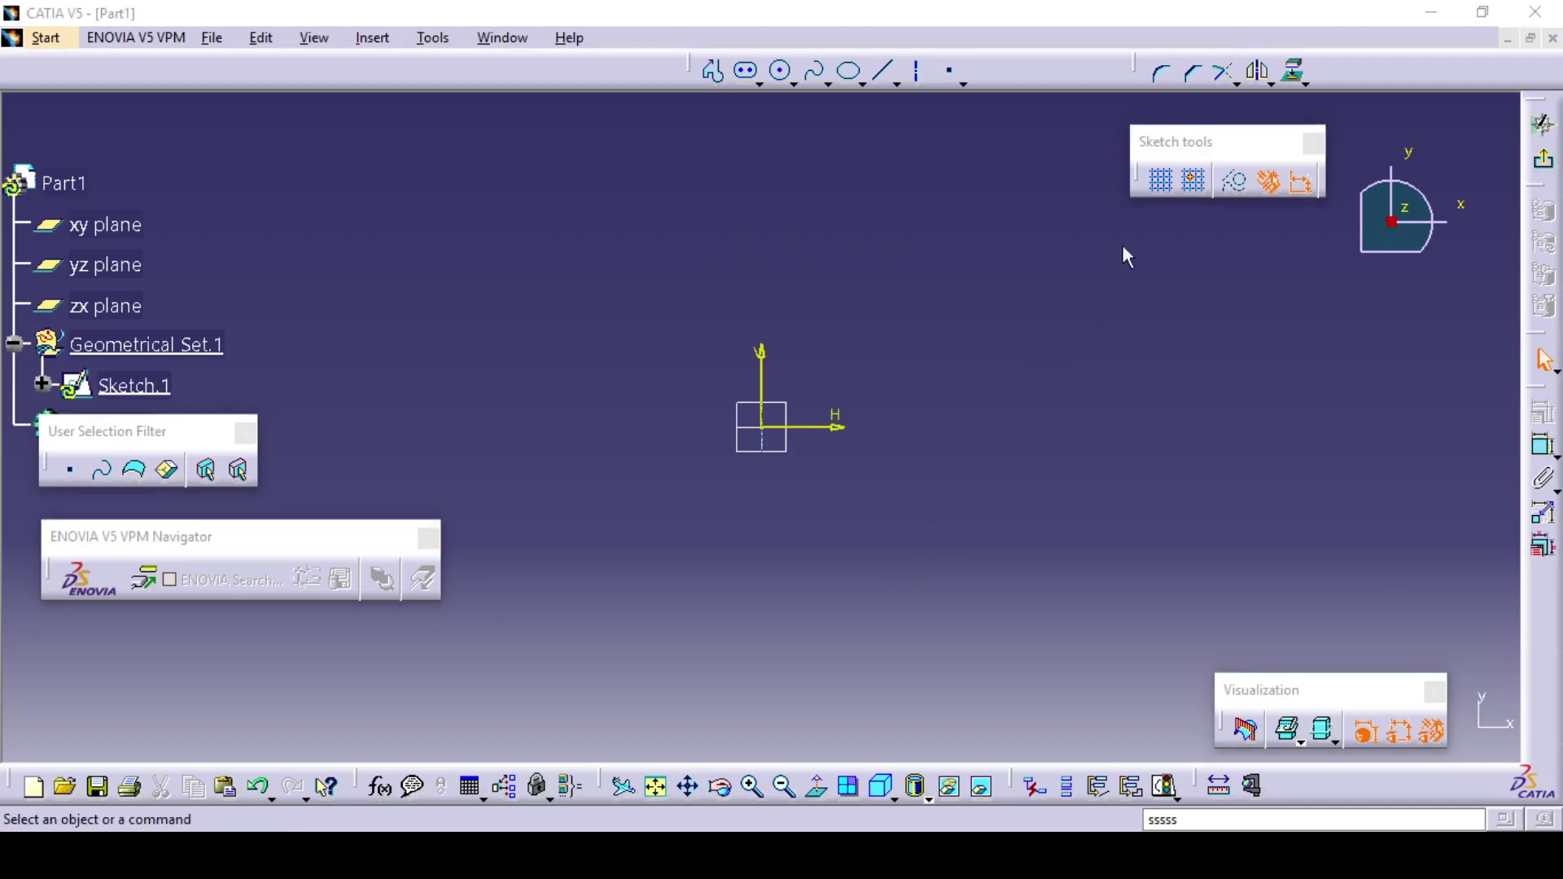
{"action": "left_click", "coordinate": [1161, 183]}
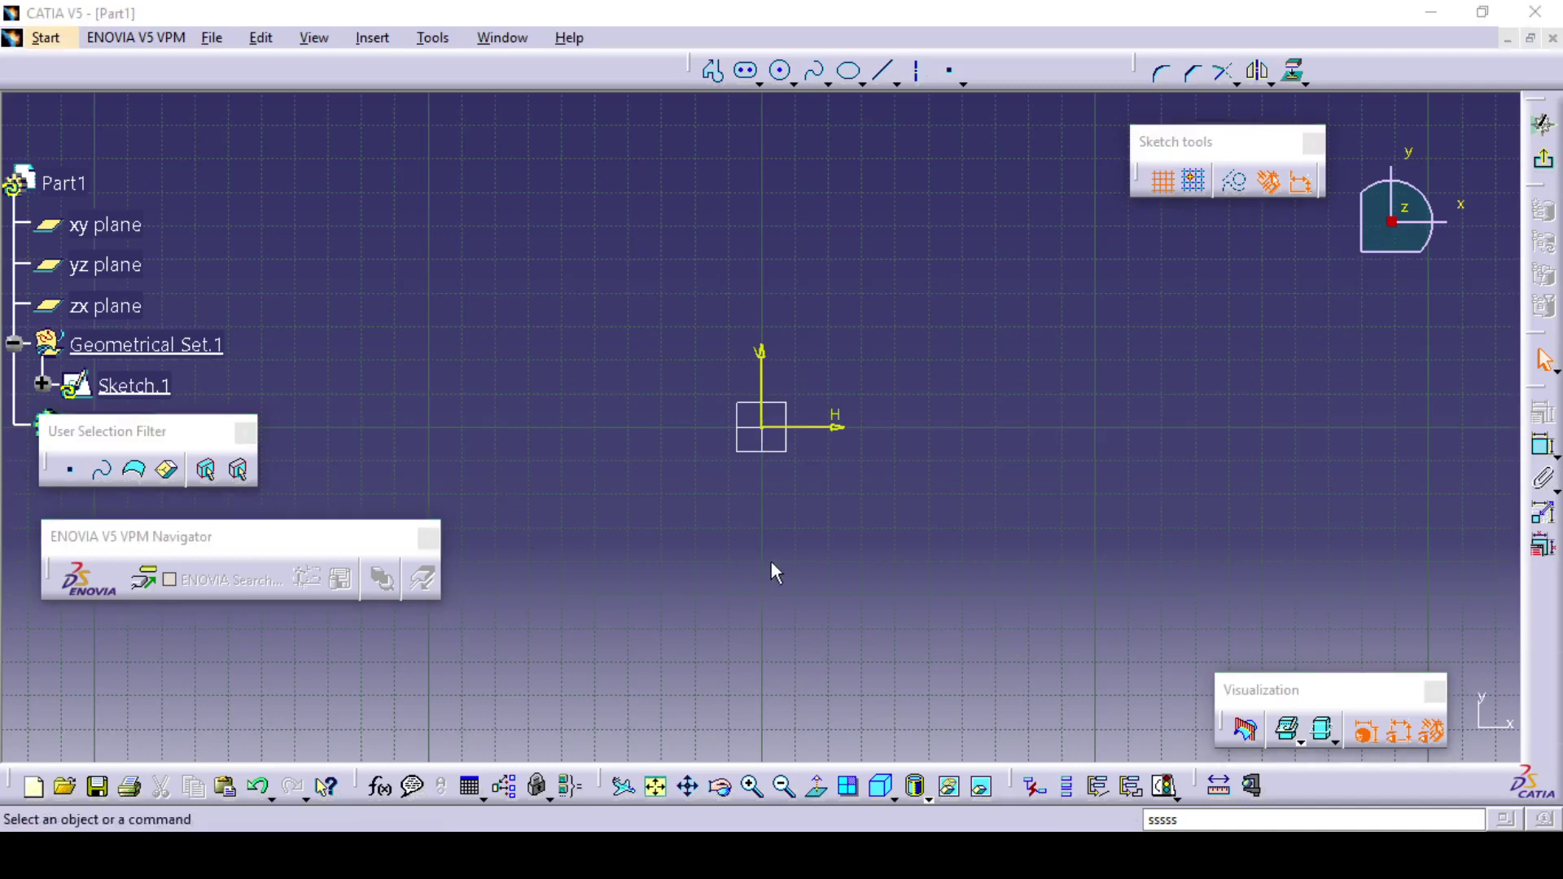
{"action": "mouse_move", "coordinate": [771, 567]}
{"action": "middle_mouse_down"}
{"action": "mouse_move", "coordinate": [879, 565]}
{"action": "mouse_move", "coordinate": [895, 481]}
{"action": "mouse_move", "coordinate": [872, 464]}
{"action": "mouse_move", "coordinate": [853, 575]}
{"action": "middle_mouse_up"}
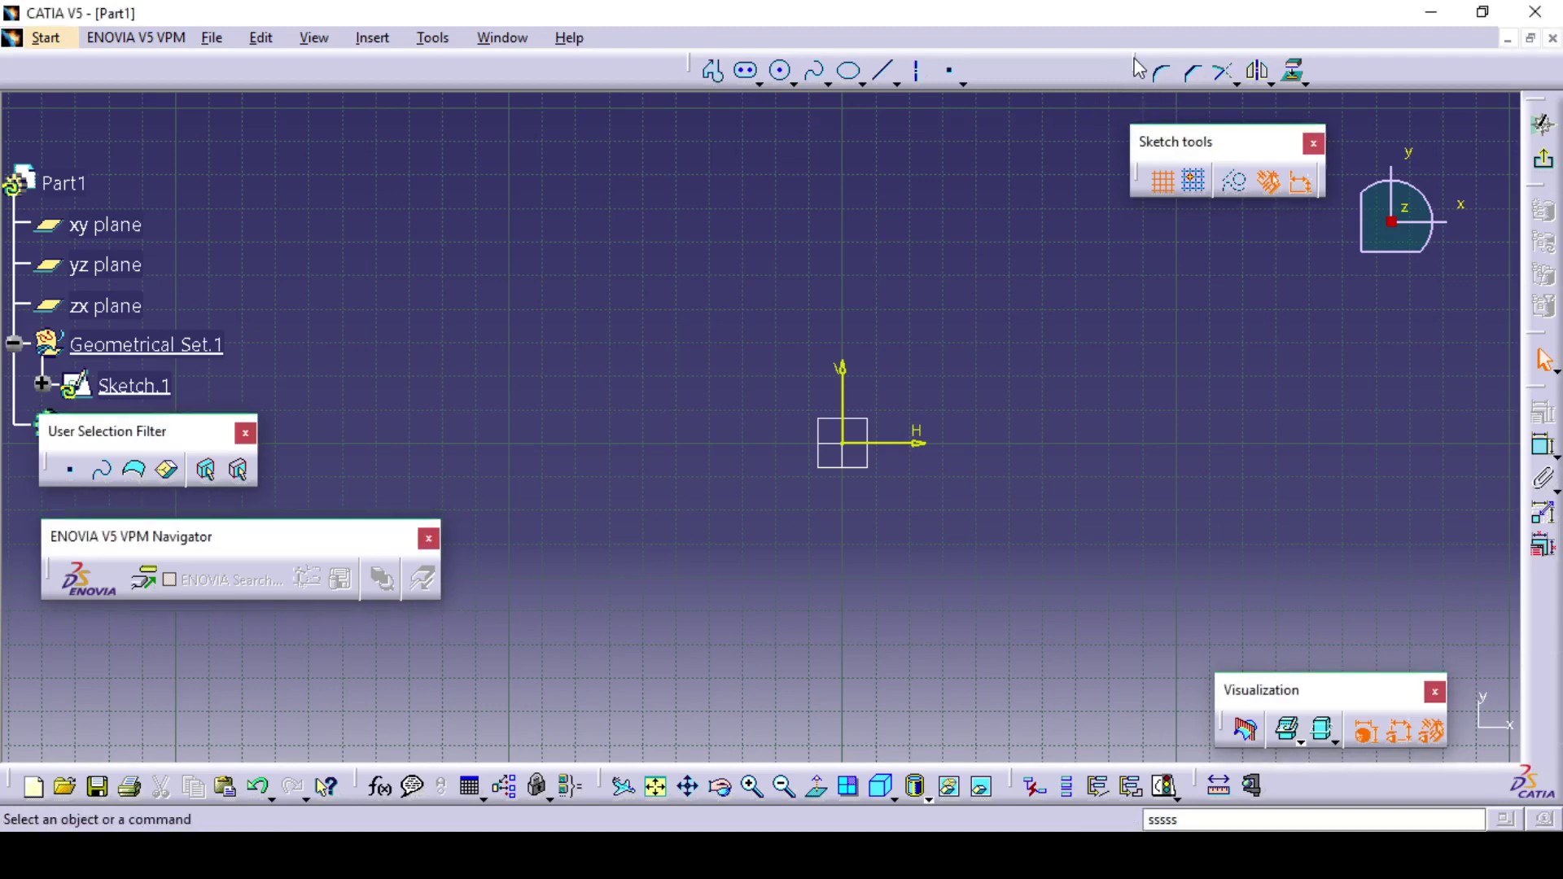
Sketch an open five-segment profile around the origin with the Profile tool, without snapping to the grid
{"action": "left_click", "coordinate": [714, 72]}
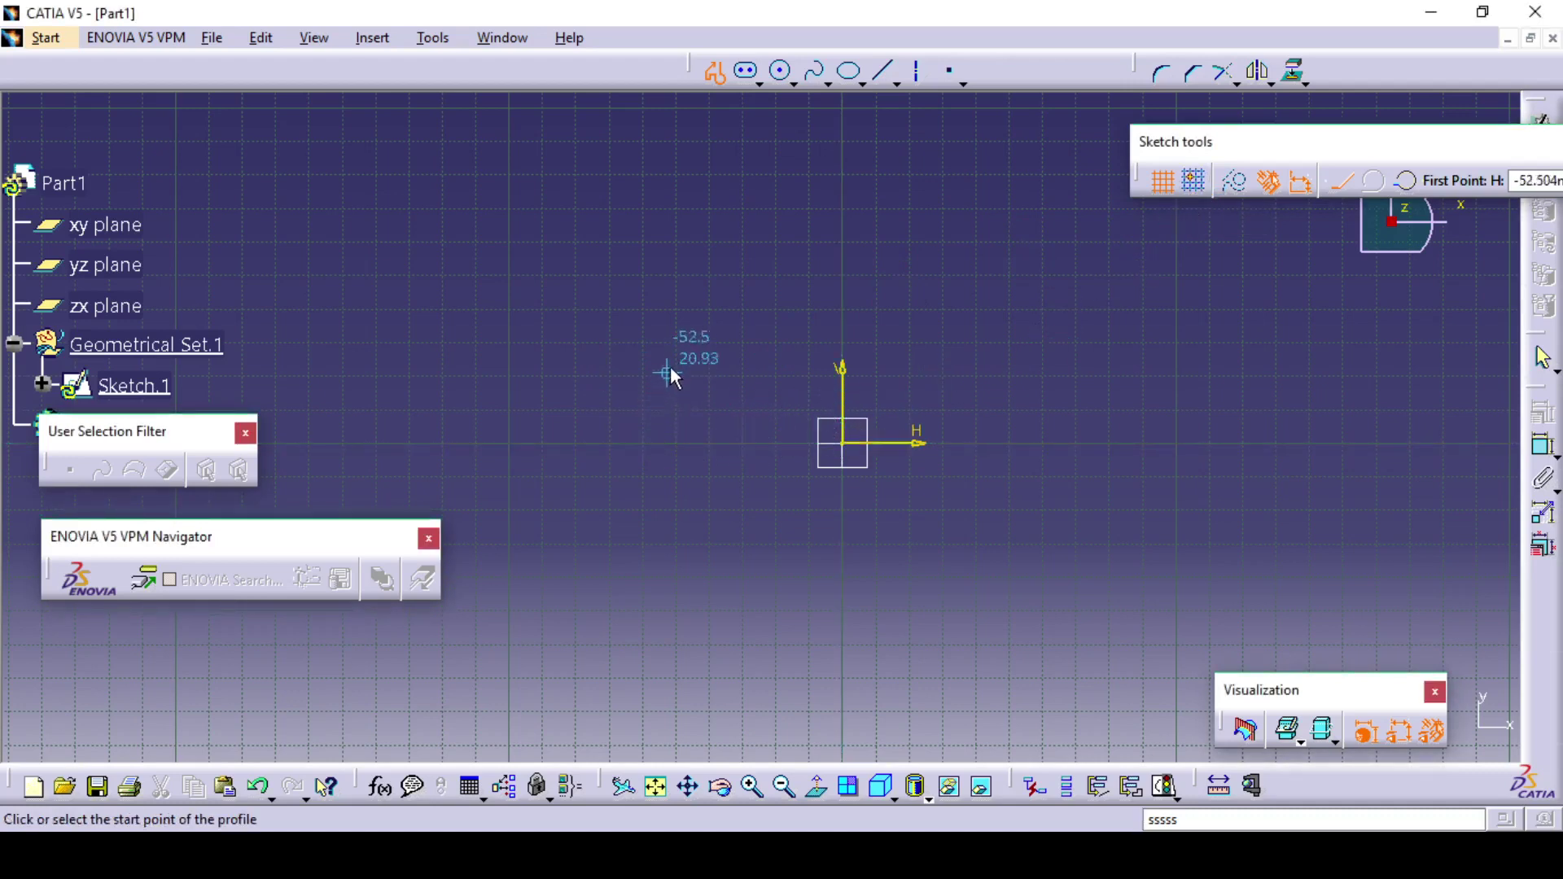
{"action": "left_click", "coordinate": [633, 430]}
{"action": "left_click", "coordinate": [702, 289]}
{"action": "left_click", "coordinate": [958, 276]}
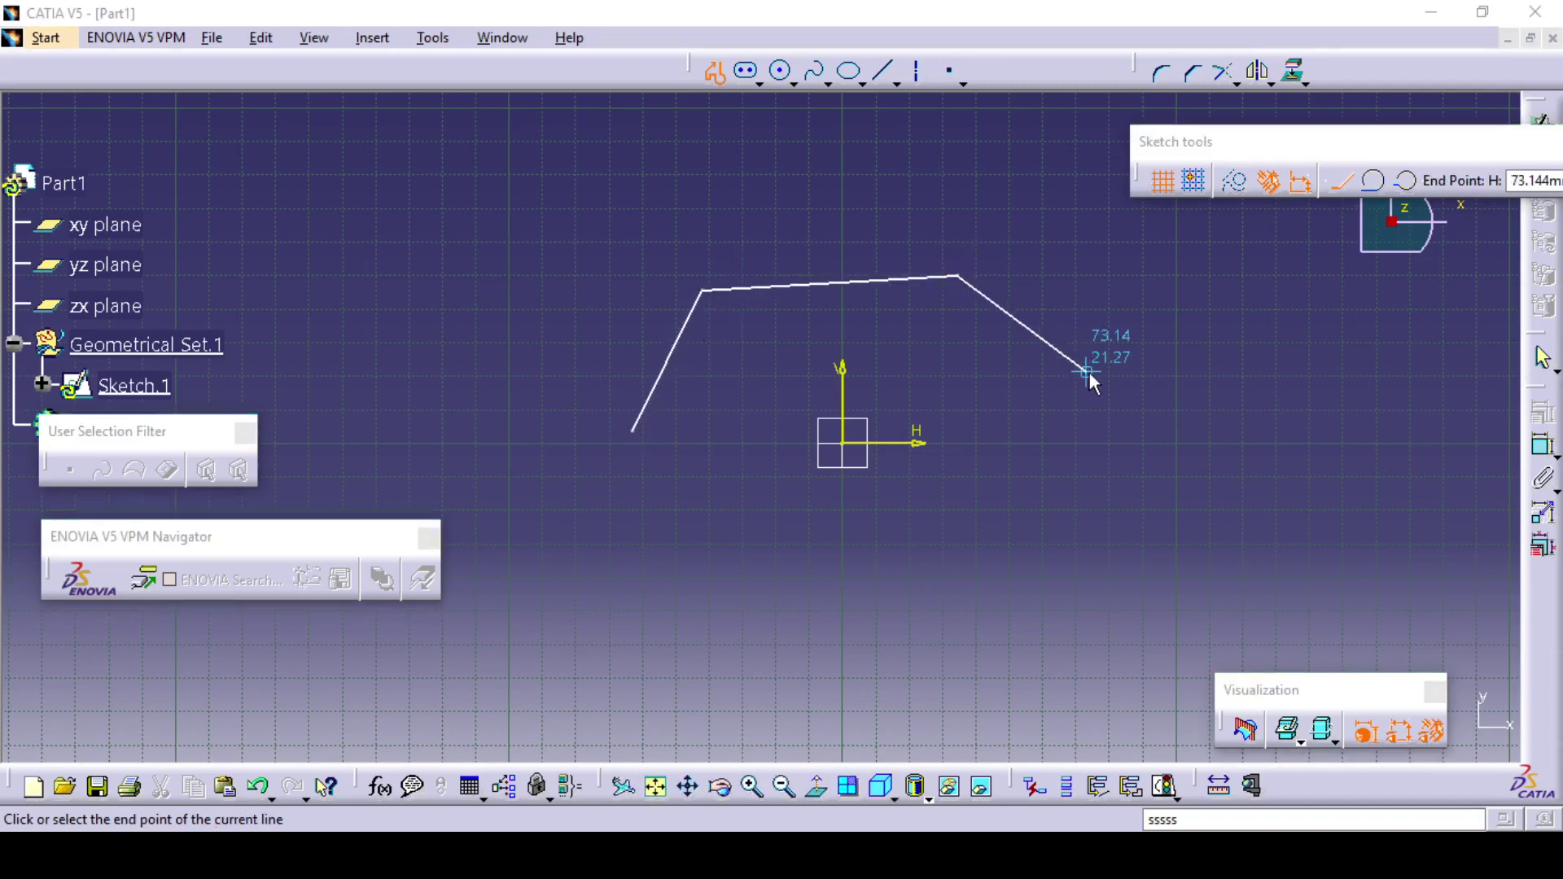
{"action": "left_click", "coordinate": [1087, 372]}
{"action": "left_click", "coordinate": [1057, 510]}
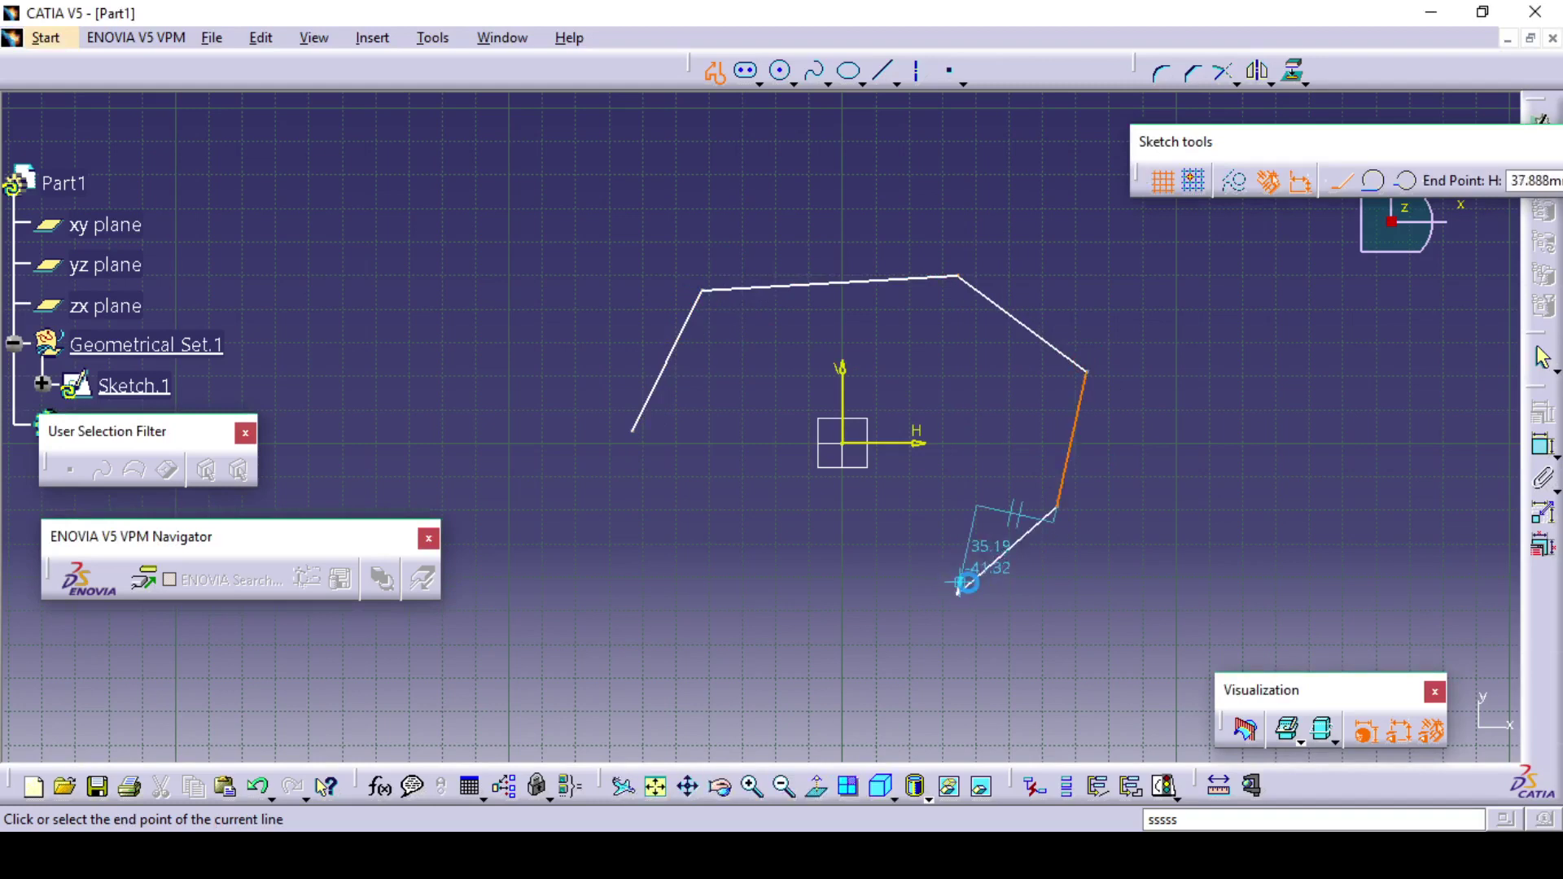
{"action": "right_click", "coordinate": [967, 583]}
{"action": "left_click", "coordinate": [958, 595]}
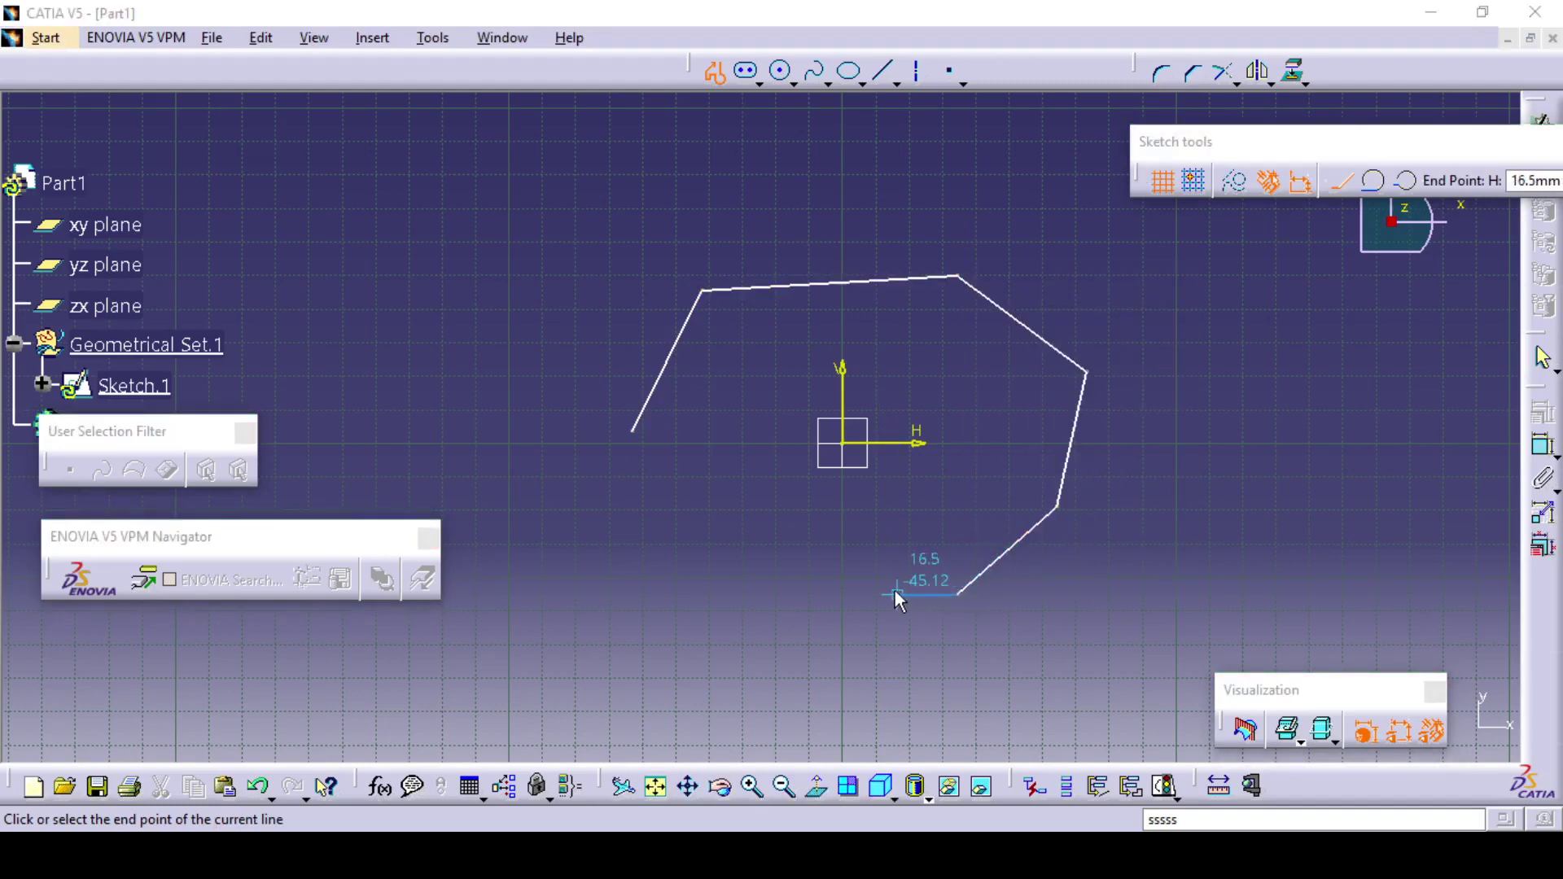
{"action": "key", "text": "Escape"}
{"action": "left_click", "coordinate": [1102, 623]}
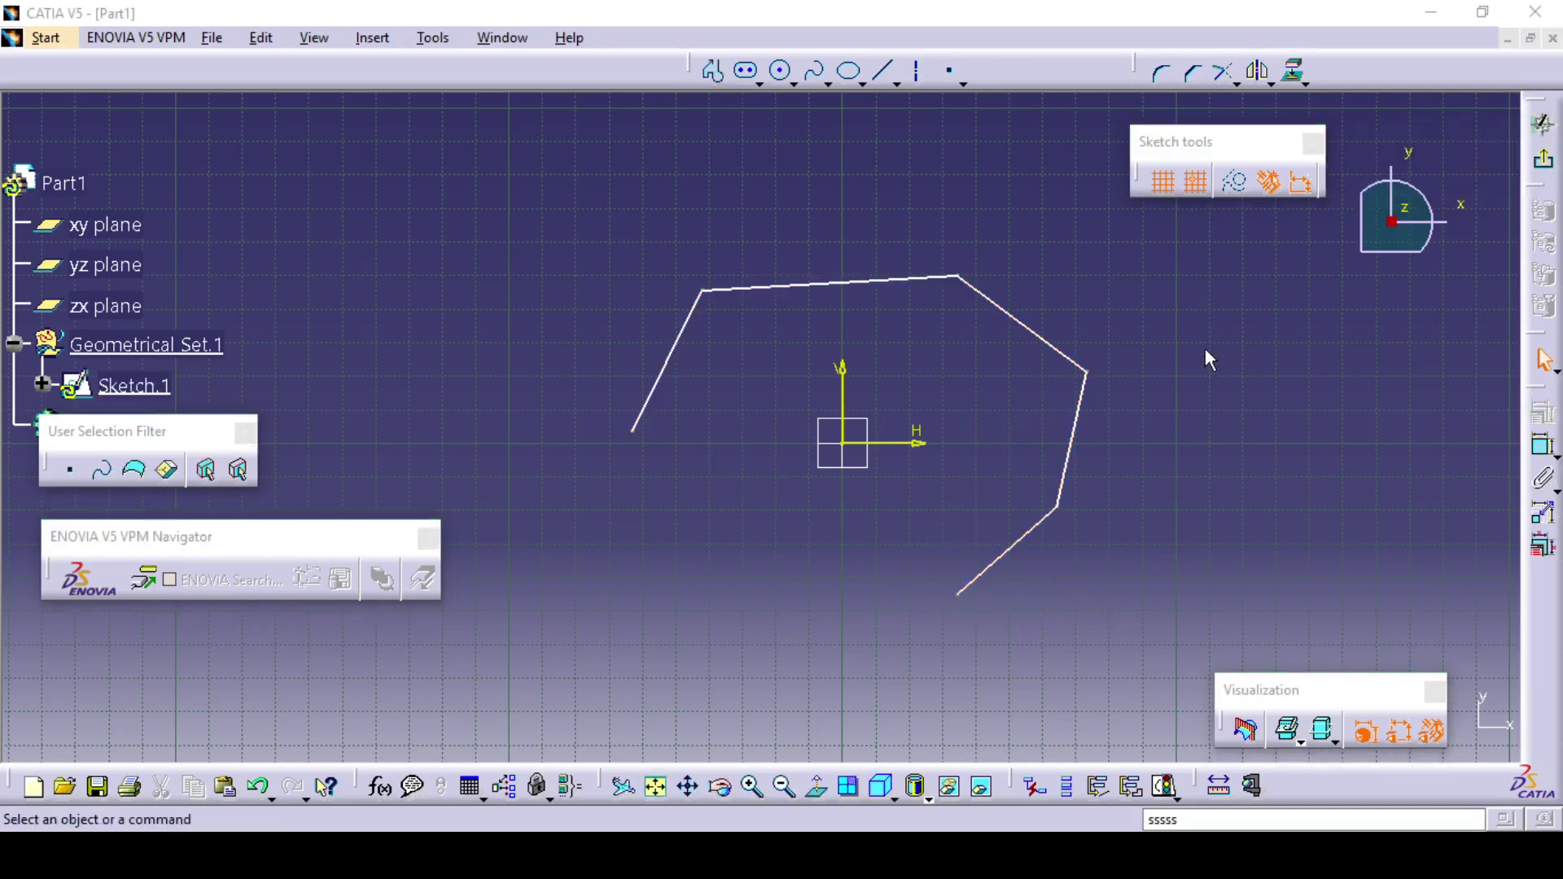
Sketch a second open profile of four segments inside the first one, snapping its points to the grid
{"action": "left_click", "coordinate": [715, 73]}
{"action": "left_click", "coordinate": [656, 512]}
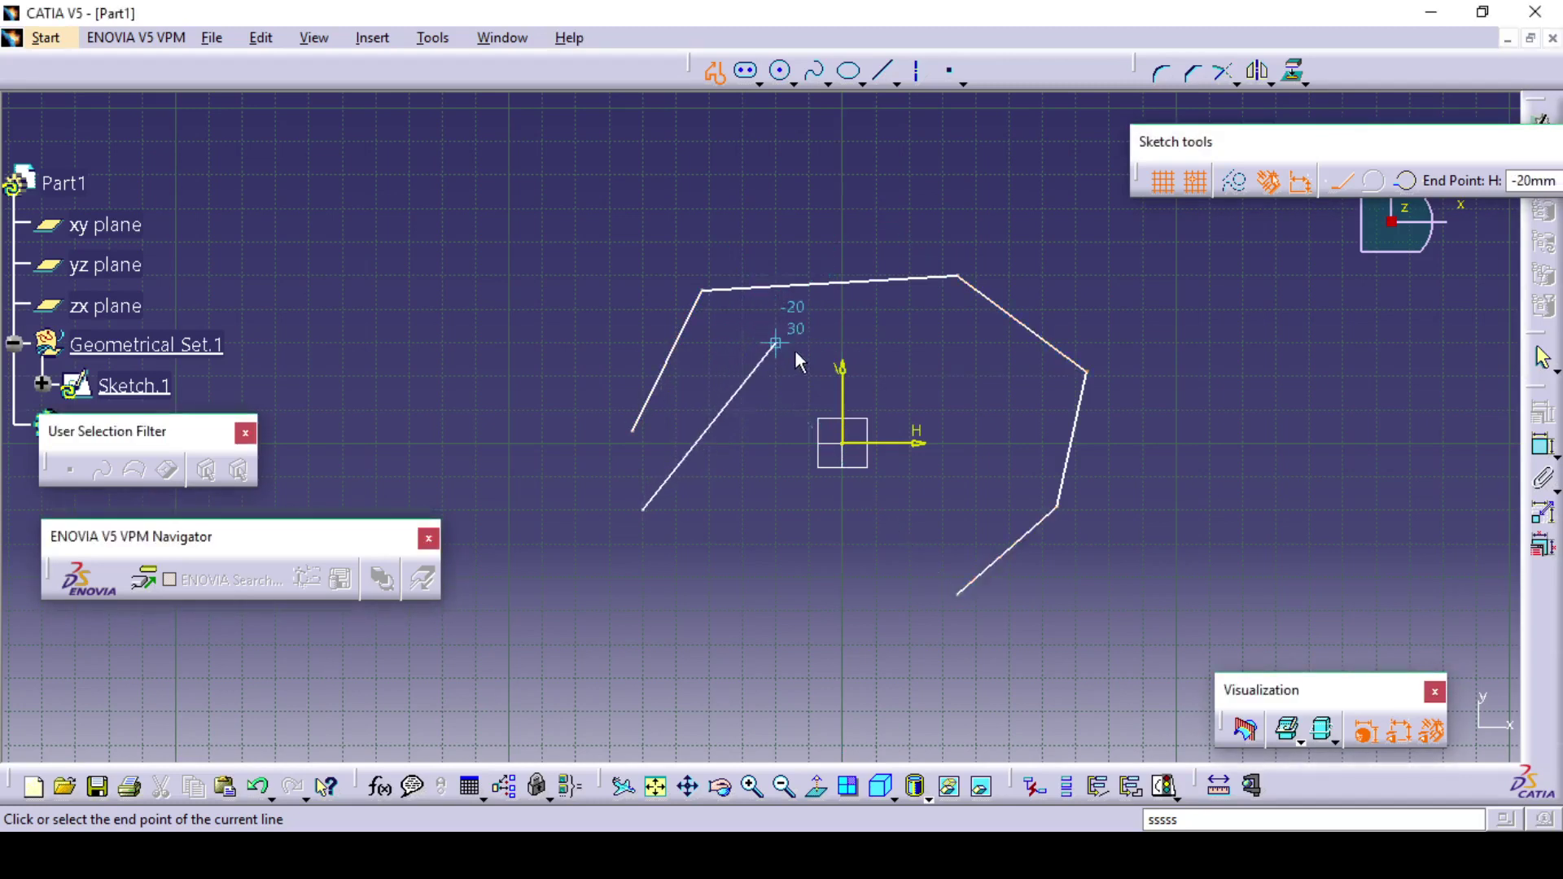
{"action": "left_click", "coordinate": [808, 372]}
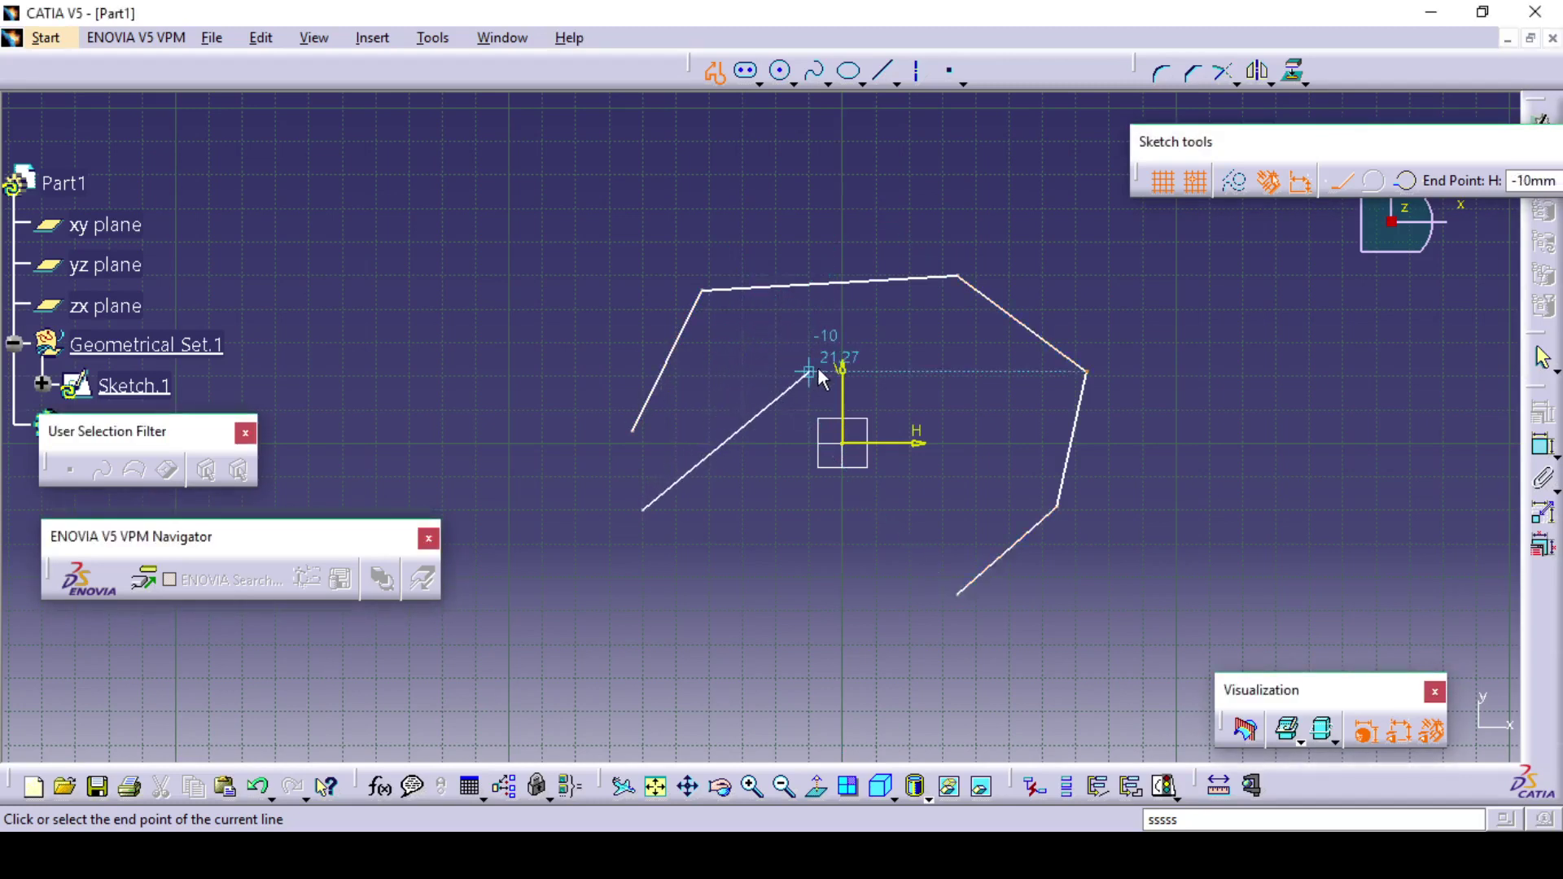
{"action": "left_click", "coordinate": [980, 372]}
{"action": "left_click", "coordinate": [978, 479]}
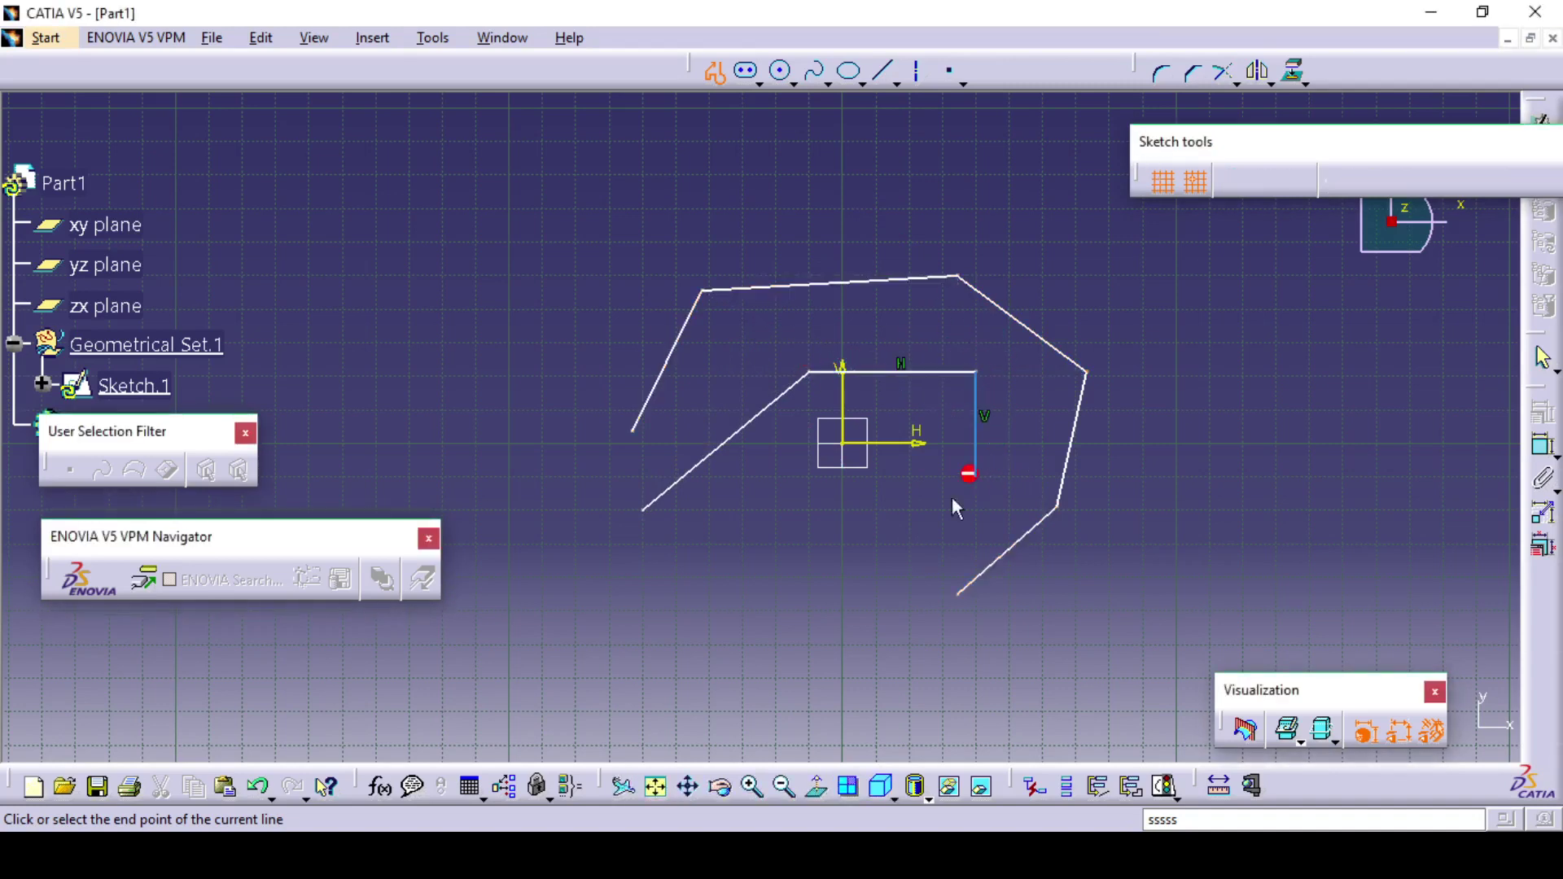
{"action": "left_click", "coordinate": [843, 537]}
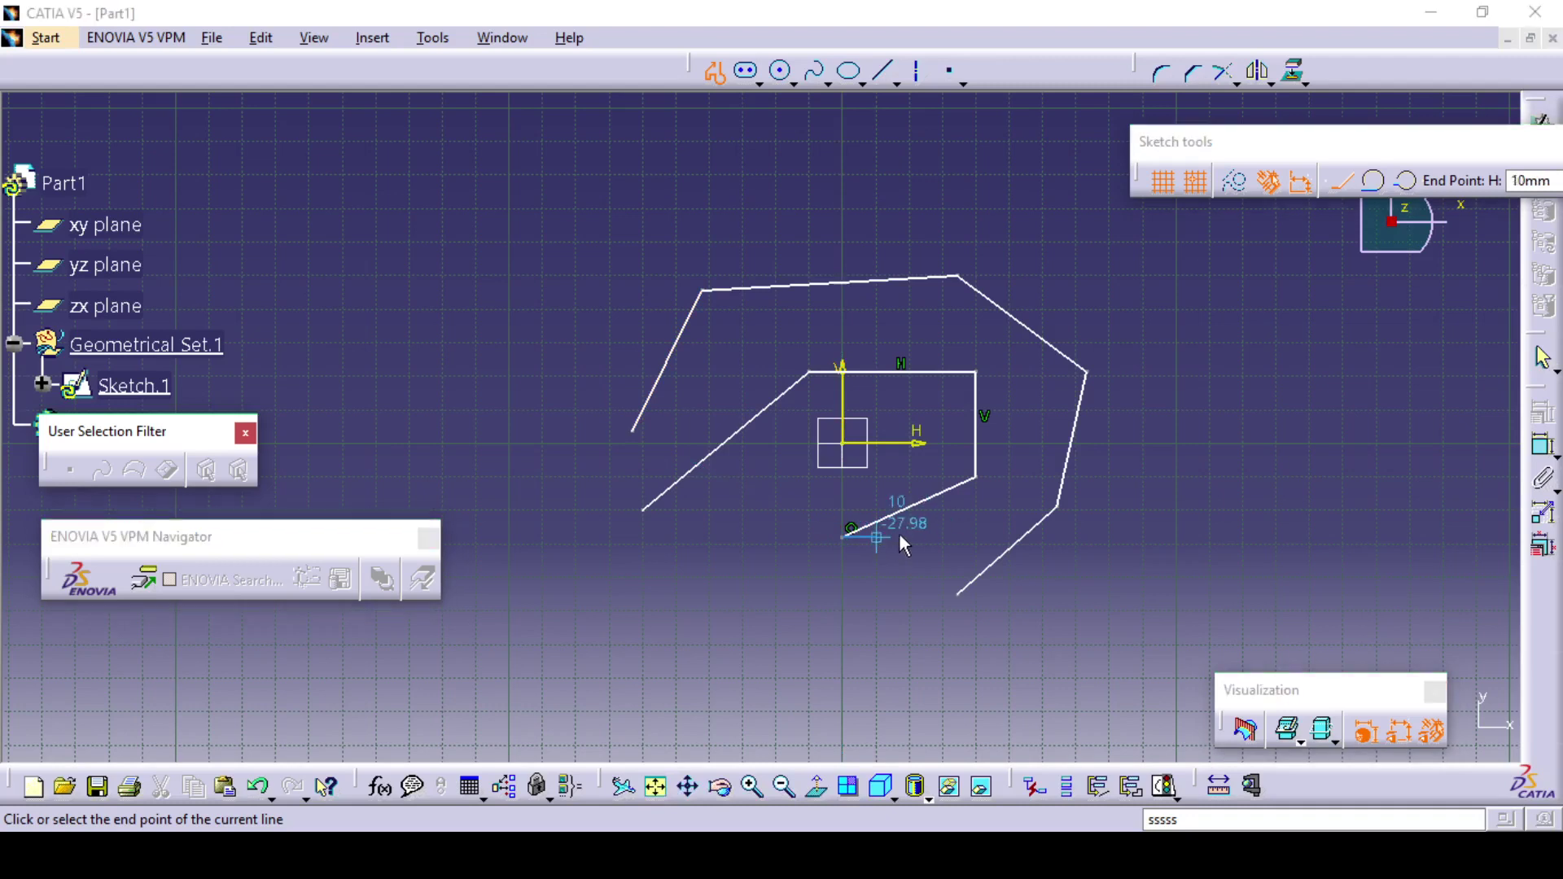
{"action": "key", "text": "Escape"}
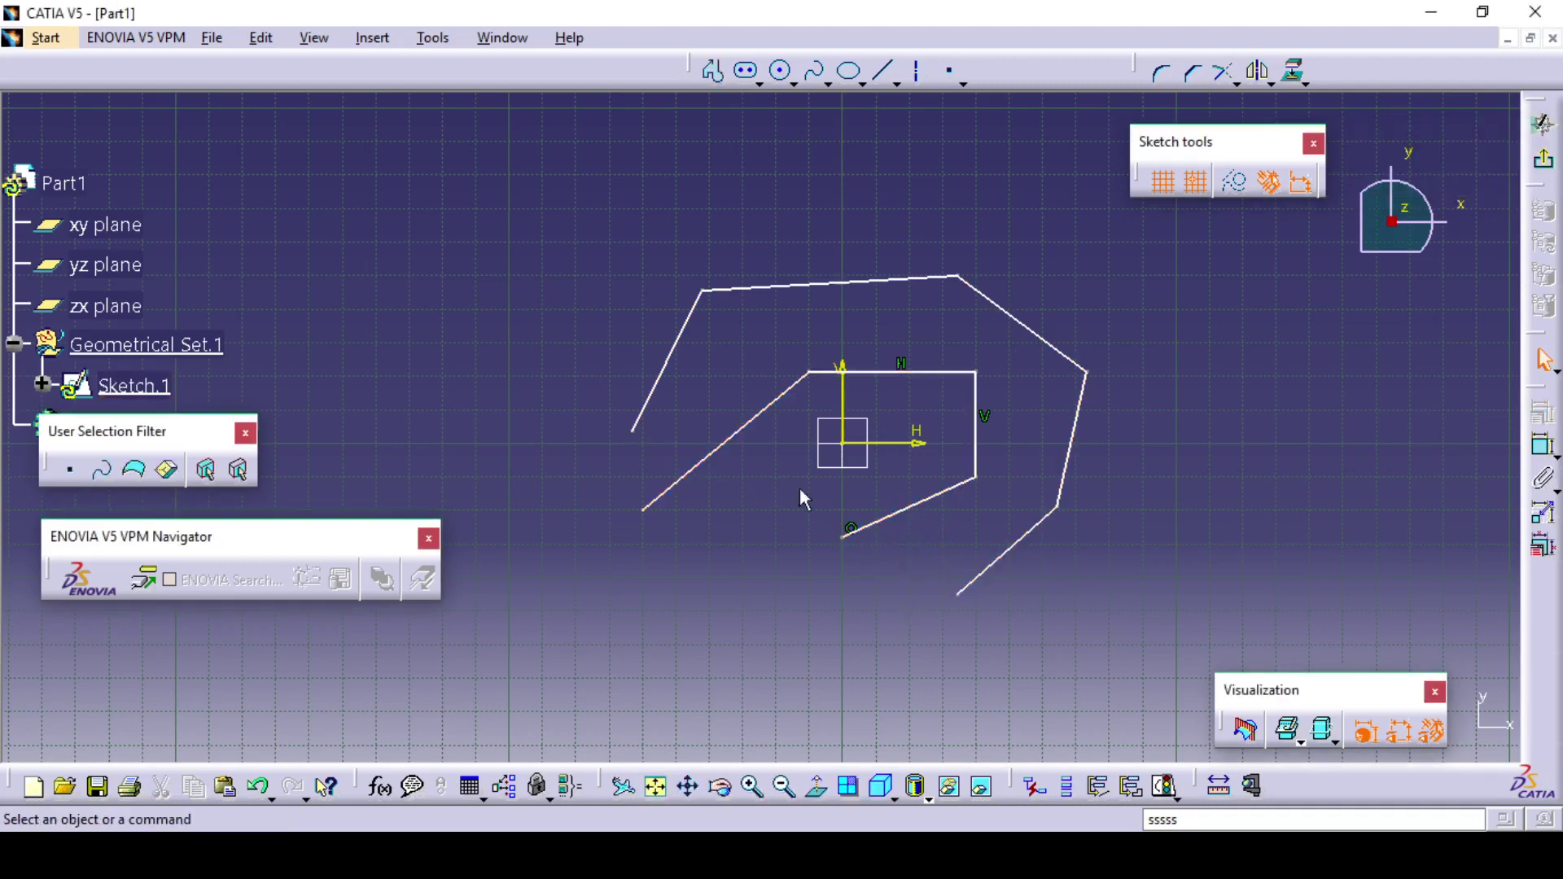
Delete both open profiles from the sketch
{"action": "mouse_move", "coordinate": [622, 241]}
{"action": "left_mouse_down"}
{"action": "mouse_move", "coordinate": [655, 340]}
{"action": "mouse_move", "coordinate": [1131, 655]}
{"action": "left_mouse_up"}
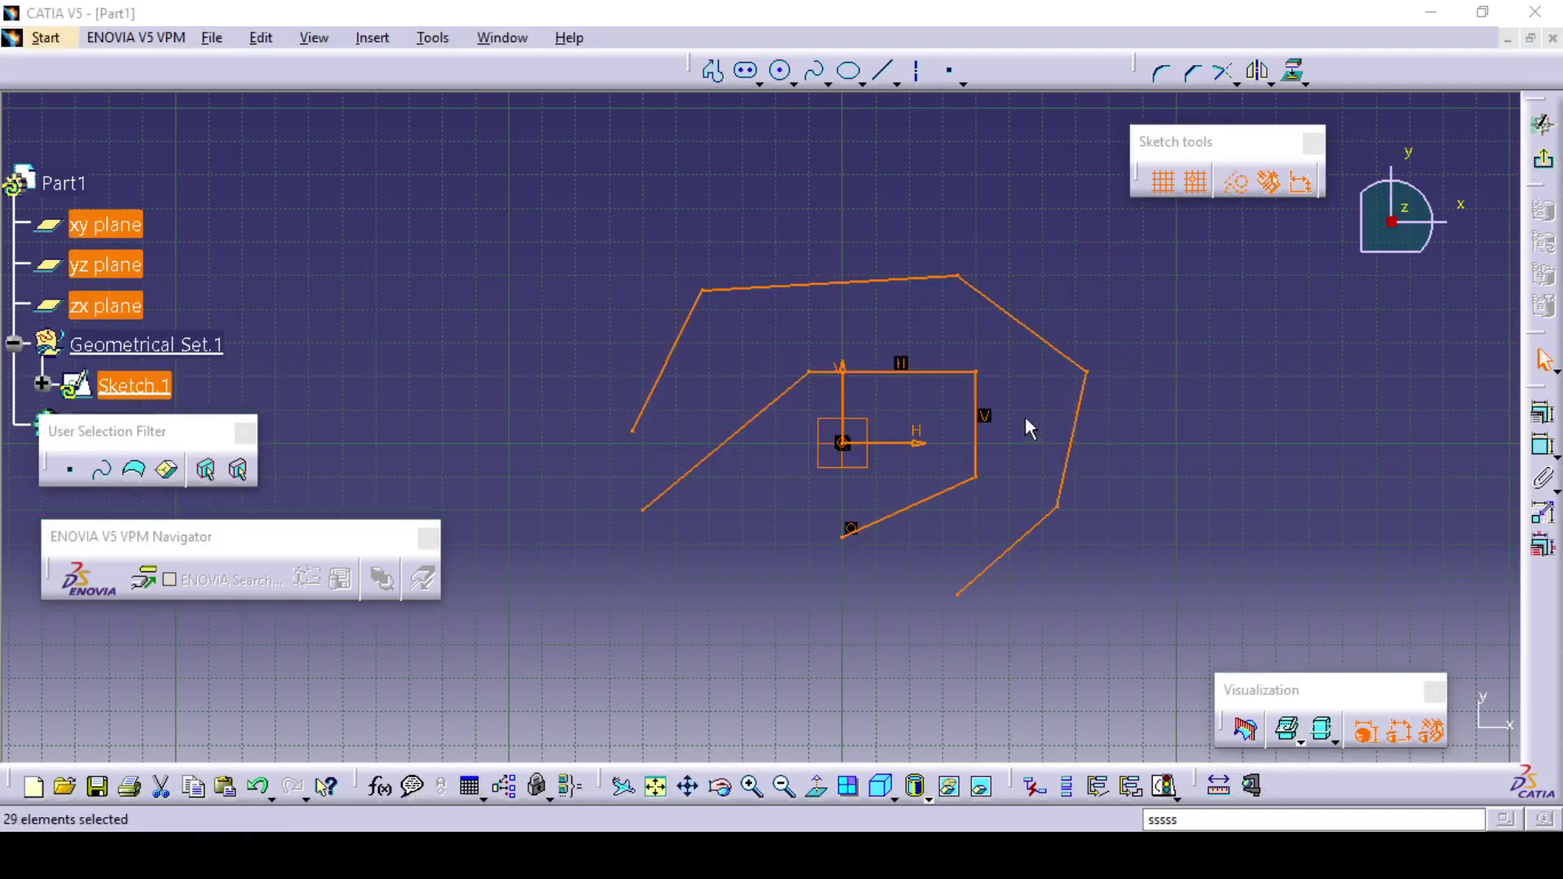
{"action": "key", "text": "Delete"}
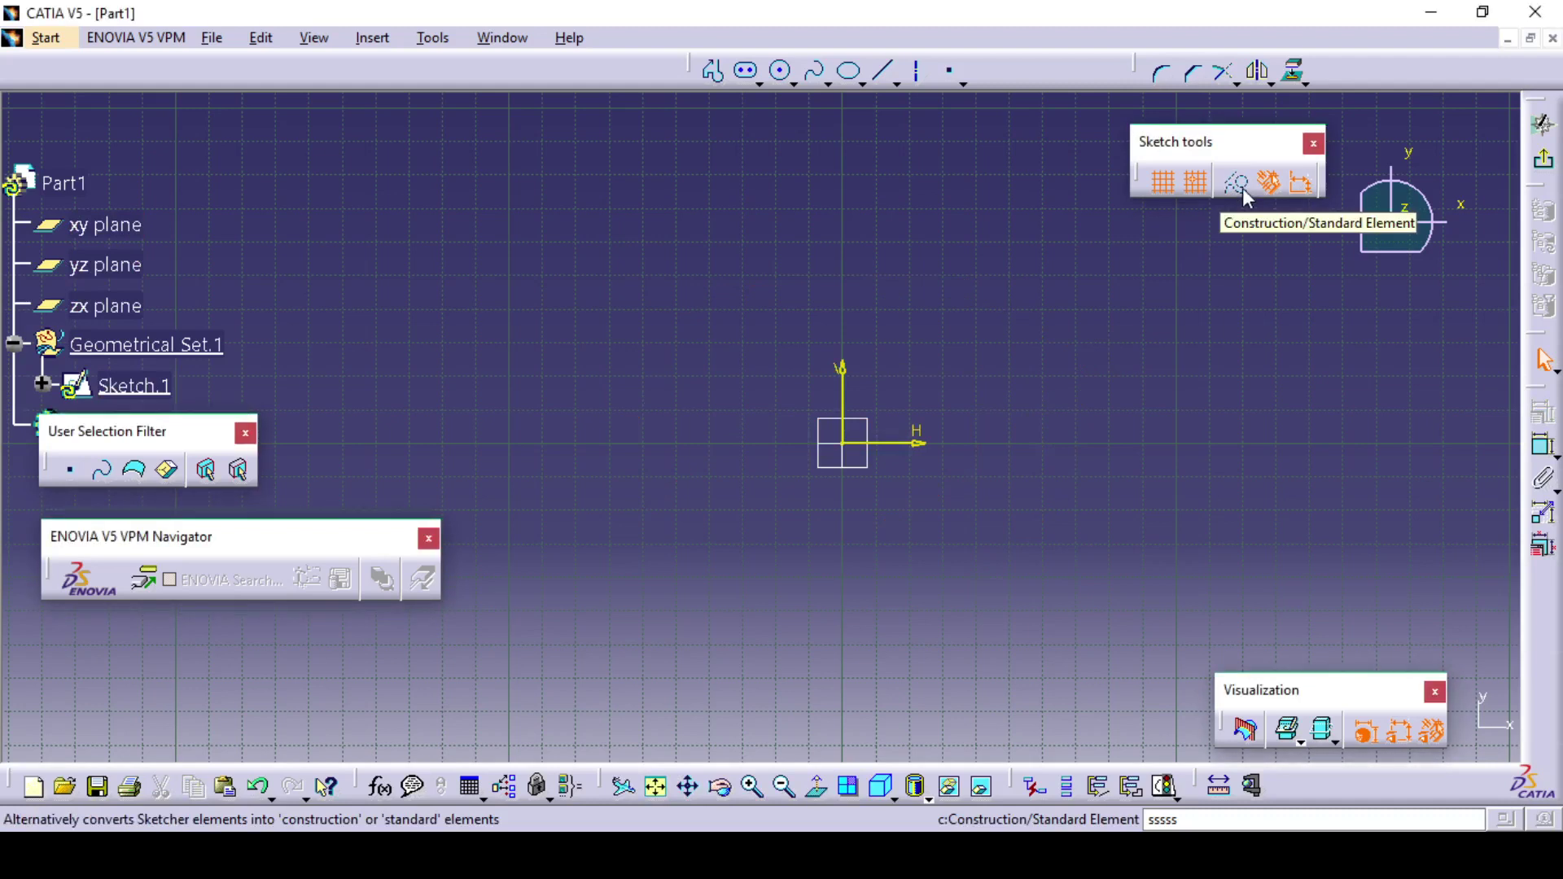
Sketch an open profile of four construction lines around the origin with the Profile tool
{"action": "left_click", "coordinate": [713, 71]}
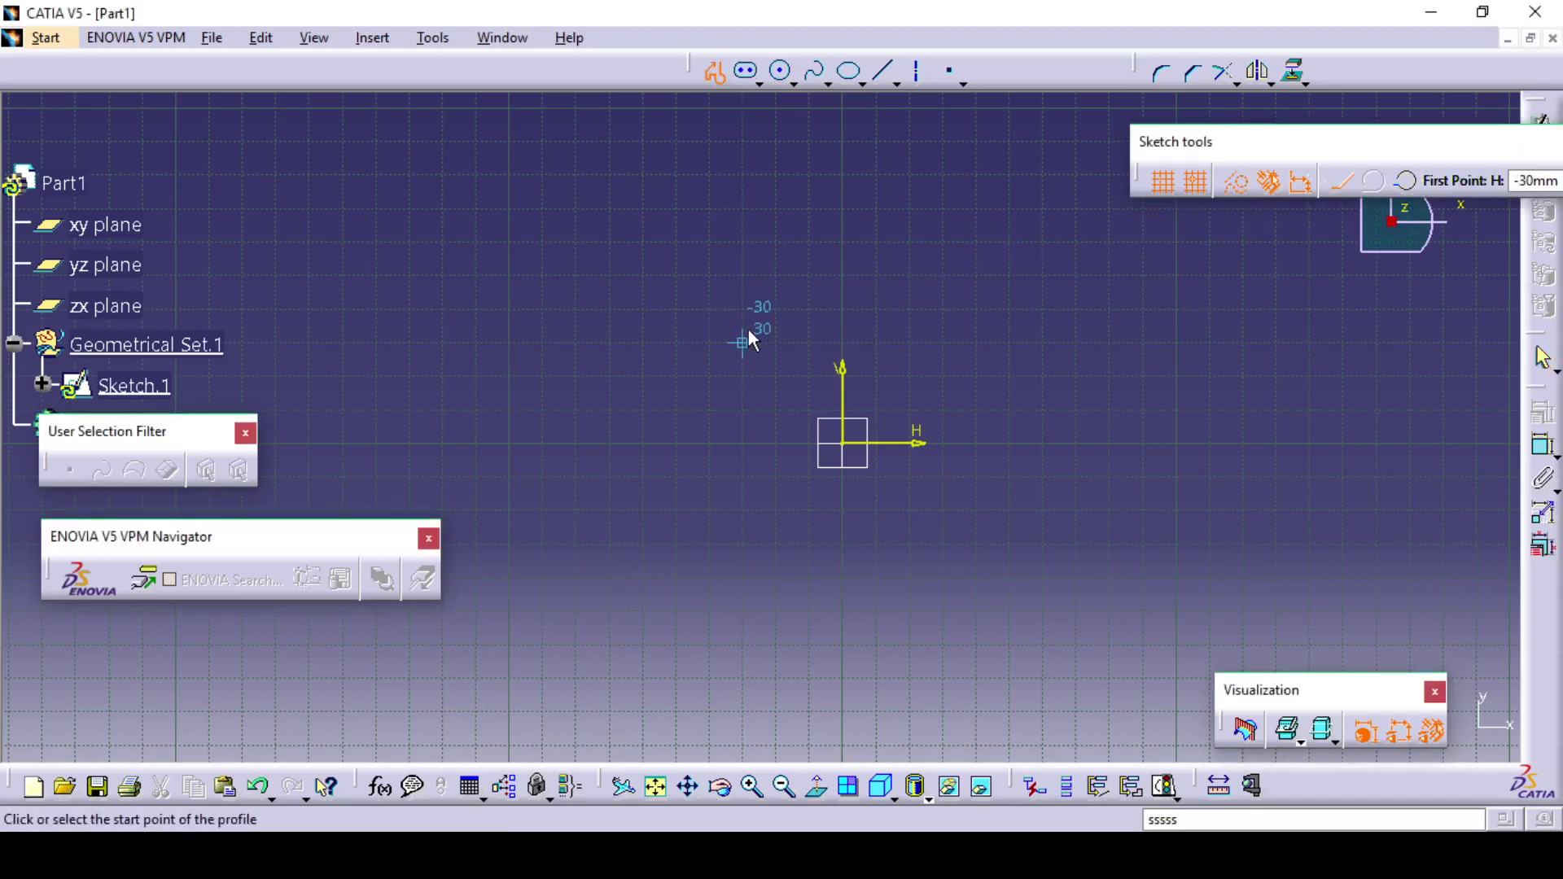
{"action": "left_click", "coordinate": [708, 275]}
{"action": "left_click", "coordinate": [1009, 242]}
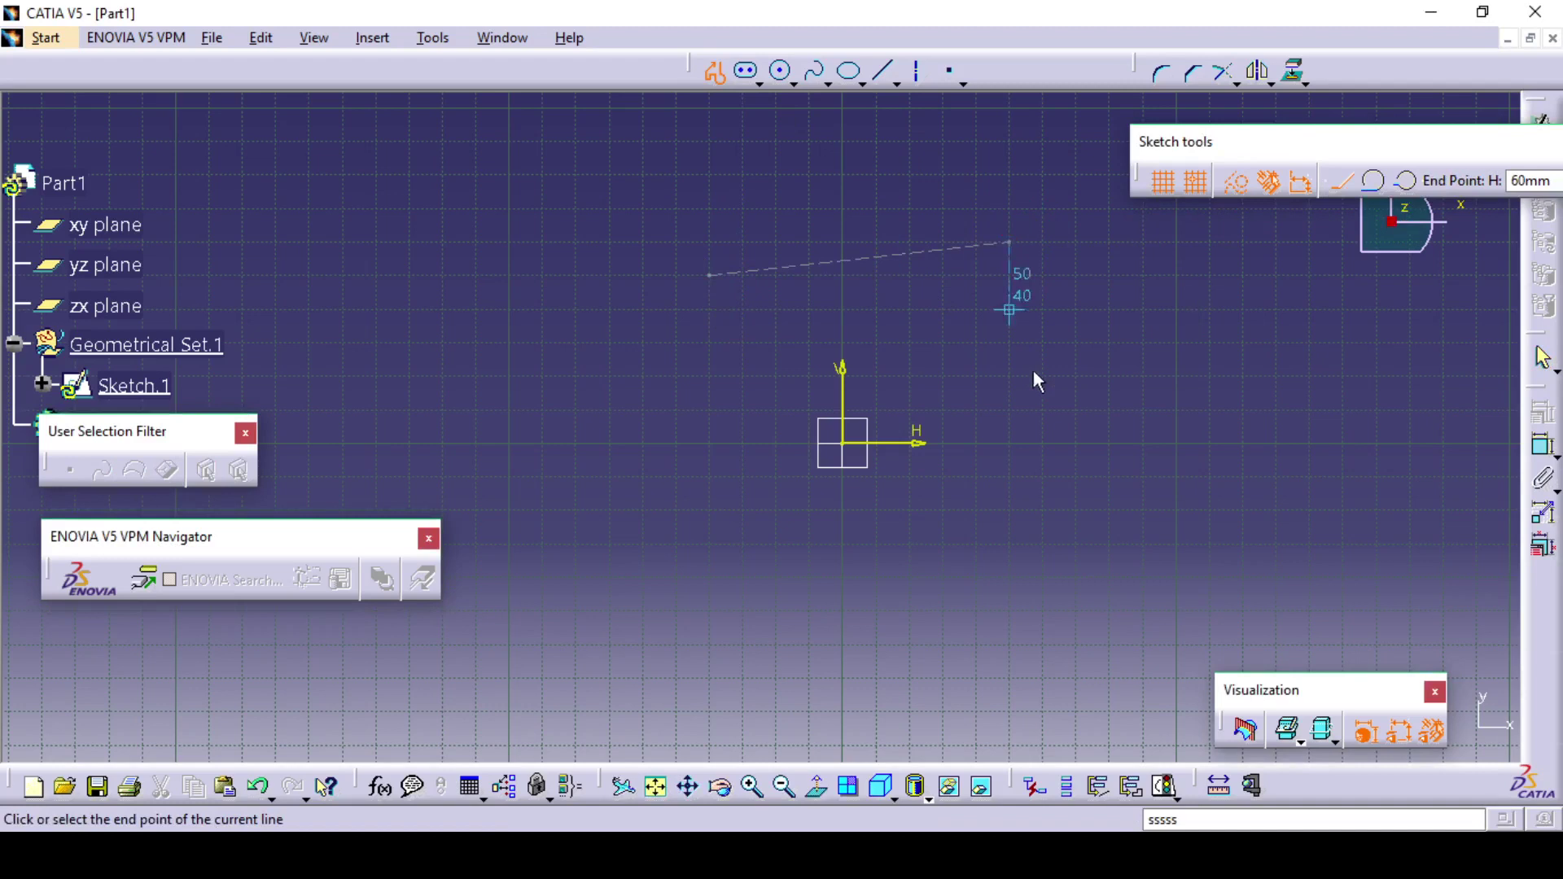
{"action": "left_click", "coordinate": [1042, 478]}
{"action": "left_click", "coordinate": [775, 646]}
{"action": "left_click", "coordinate": [675, 443]}
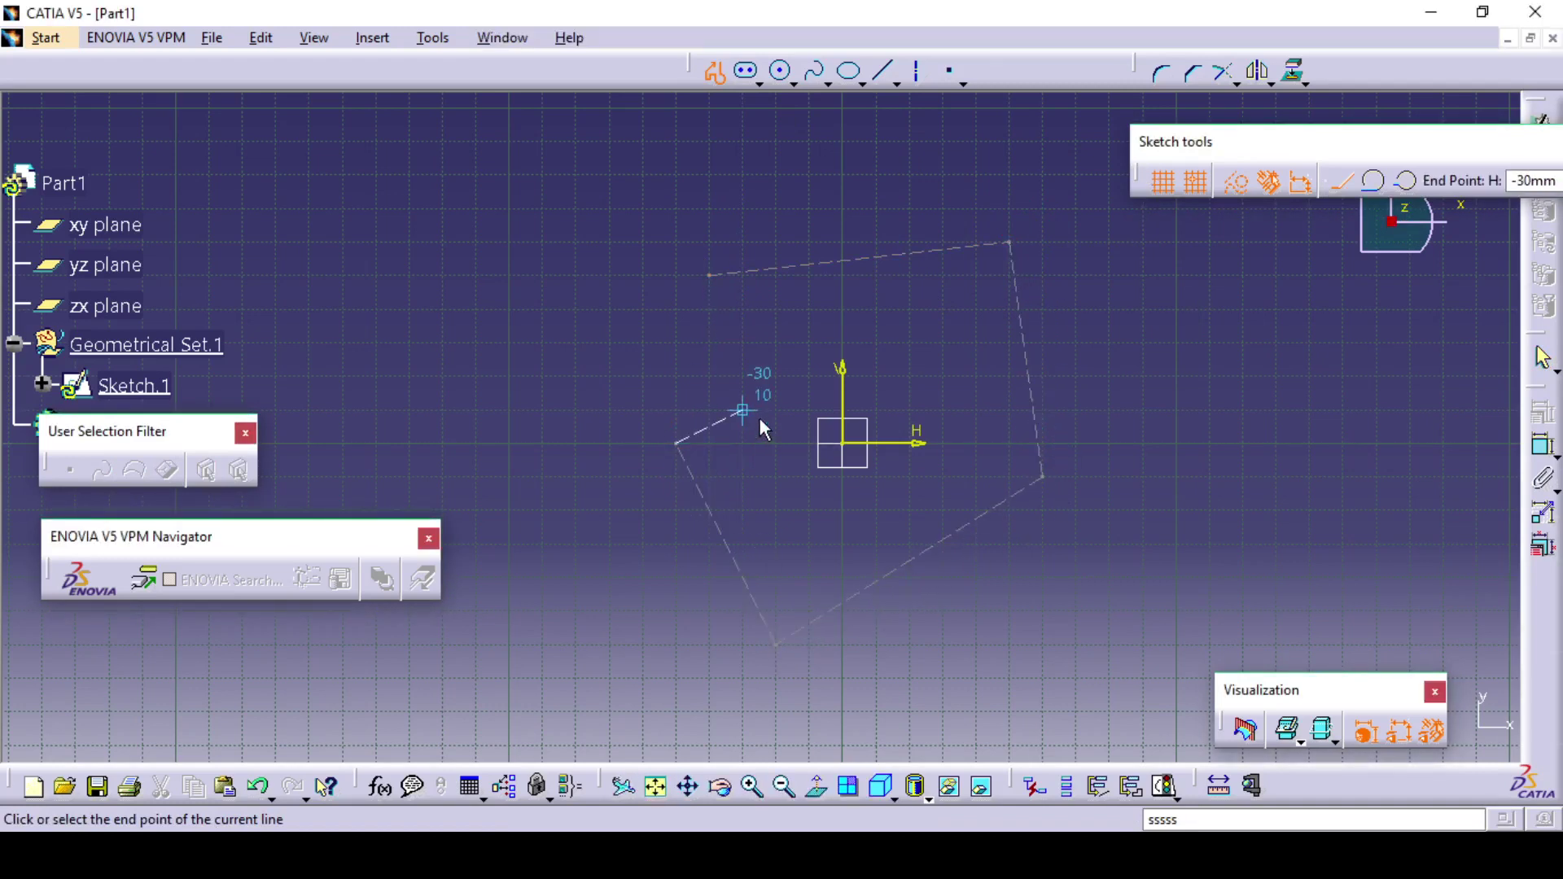
{"action": "key", "text": "Escape"}
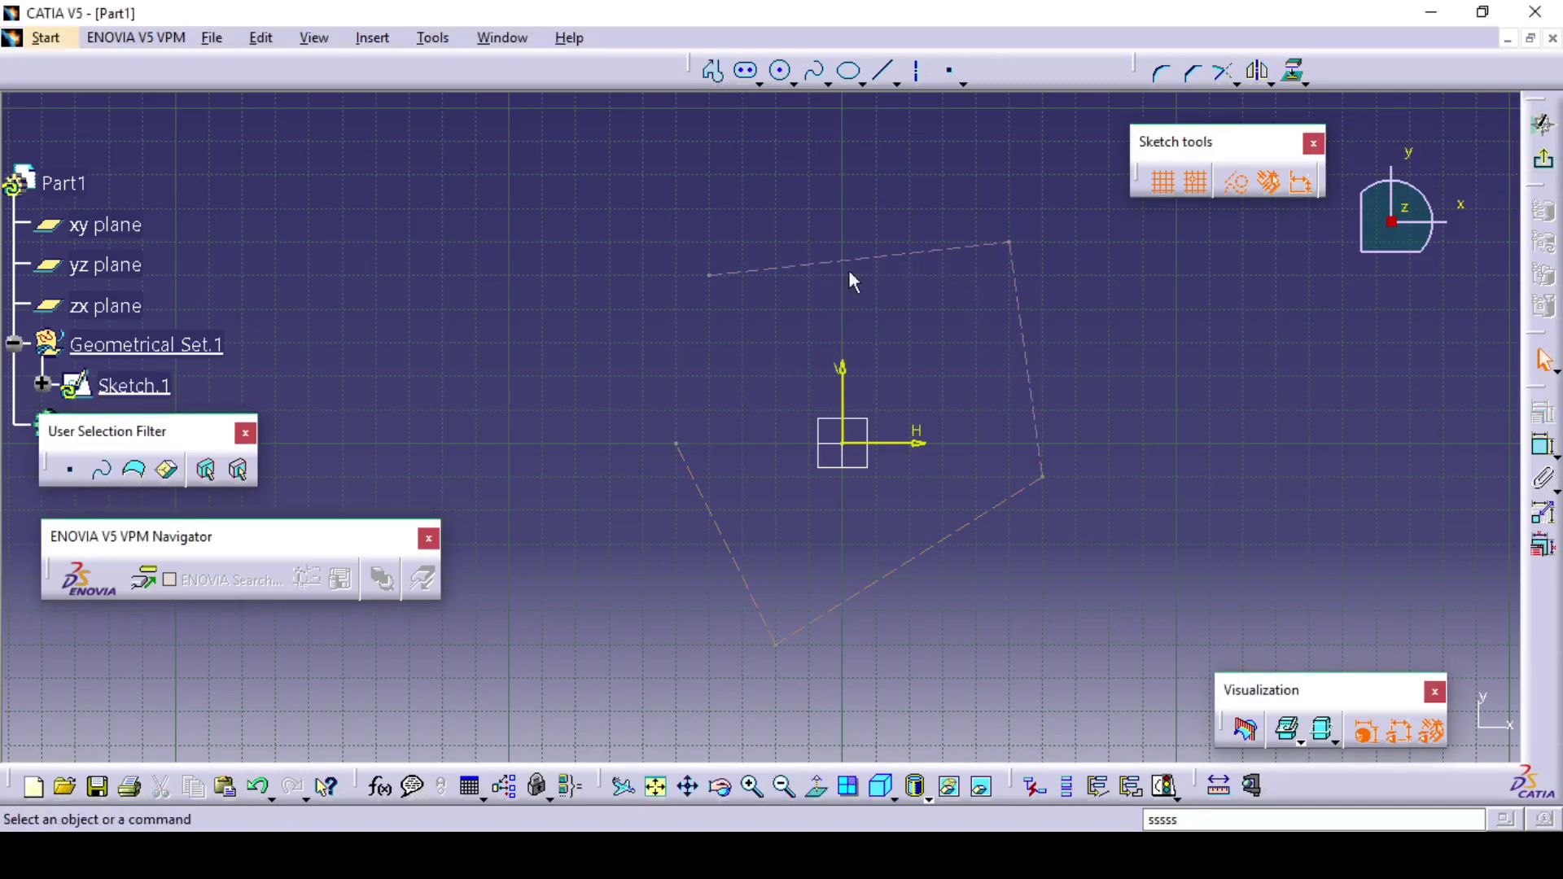
Switch the whole dashed profile between construction and standard elements, and delete it
{"action": "mouse_move", "coordinate": [583, 184]}
{"action": "left_mouse_down"}
{"action": "mouse_move", "coordinate": [830, 649]}
{"action": "mouse_move", "coordinate": [1103, 666]}
{"action": "left_mouse_up"}
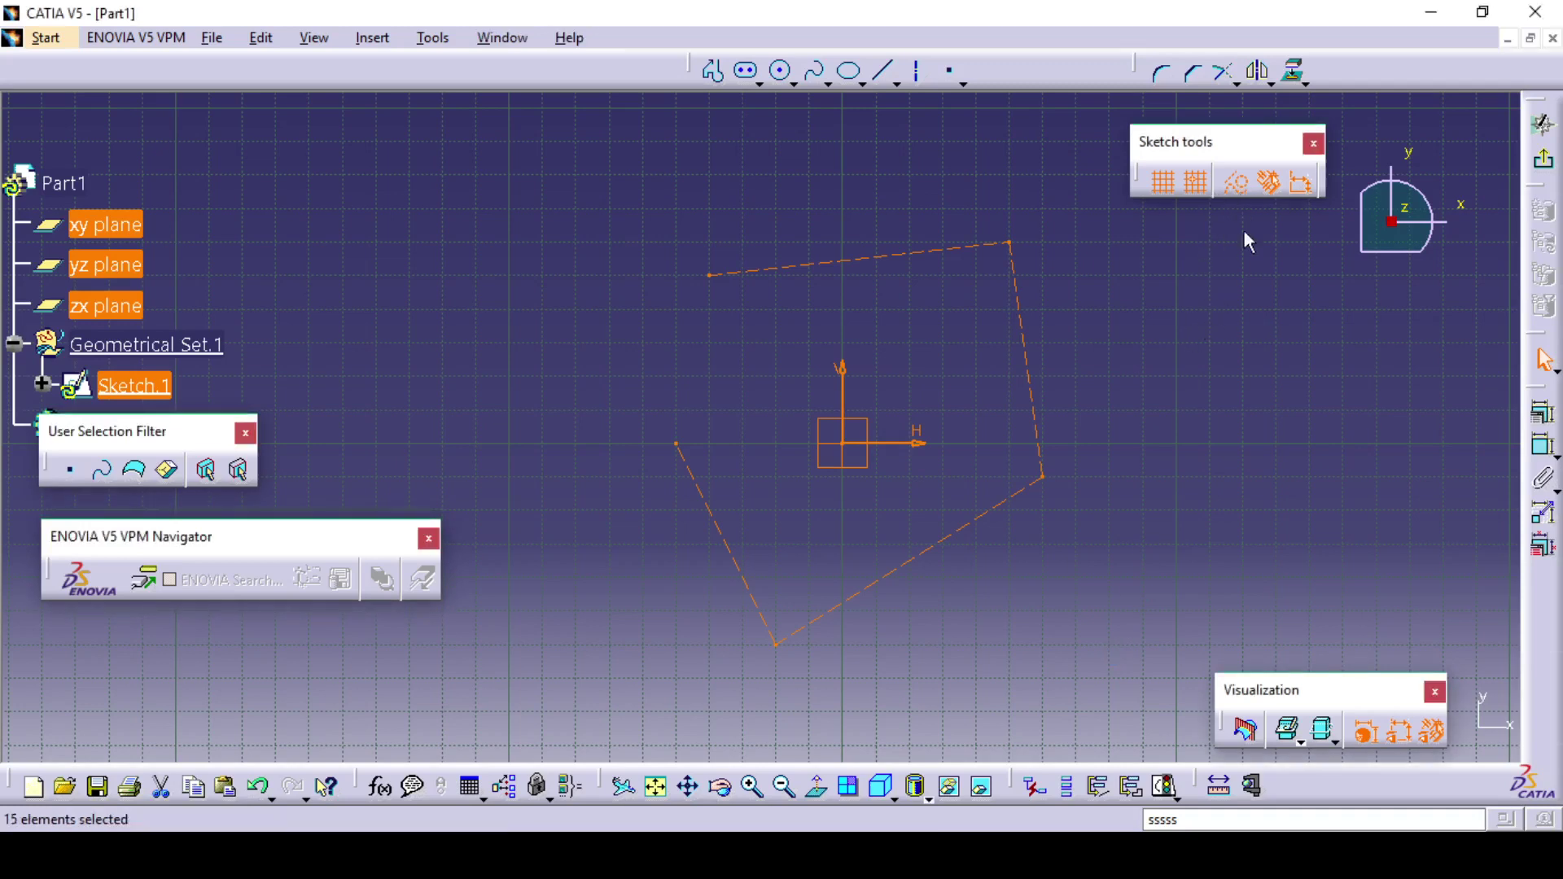
{"action": "left_click", "coordinate": [1239, 185]}
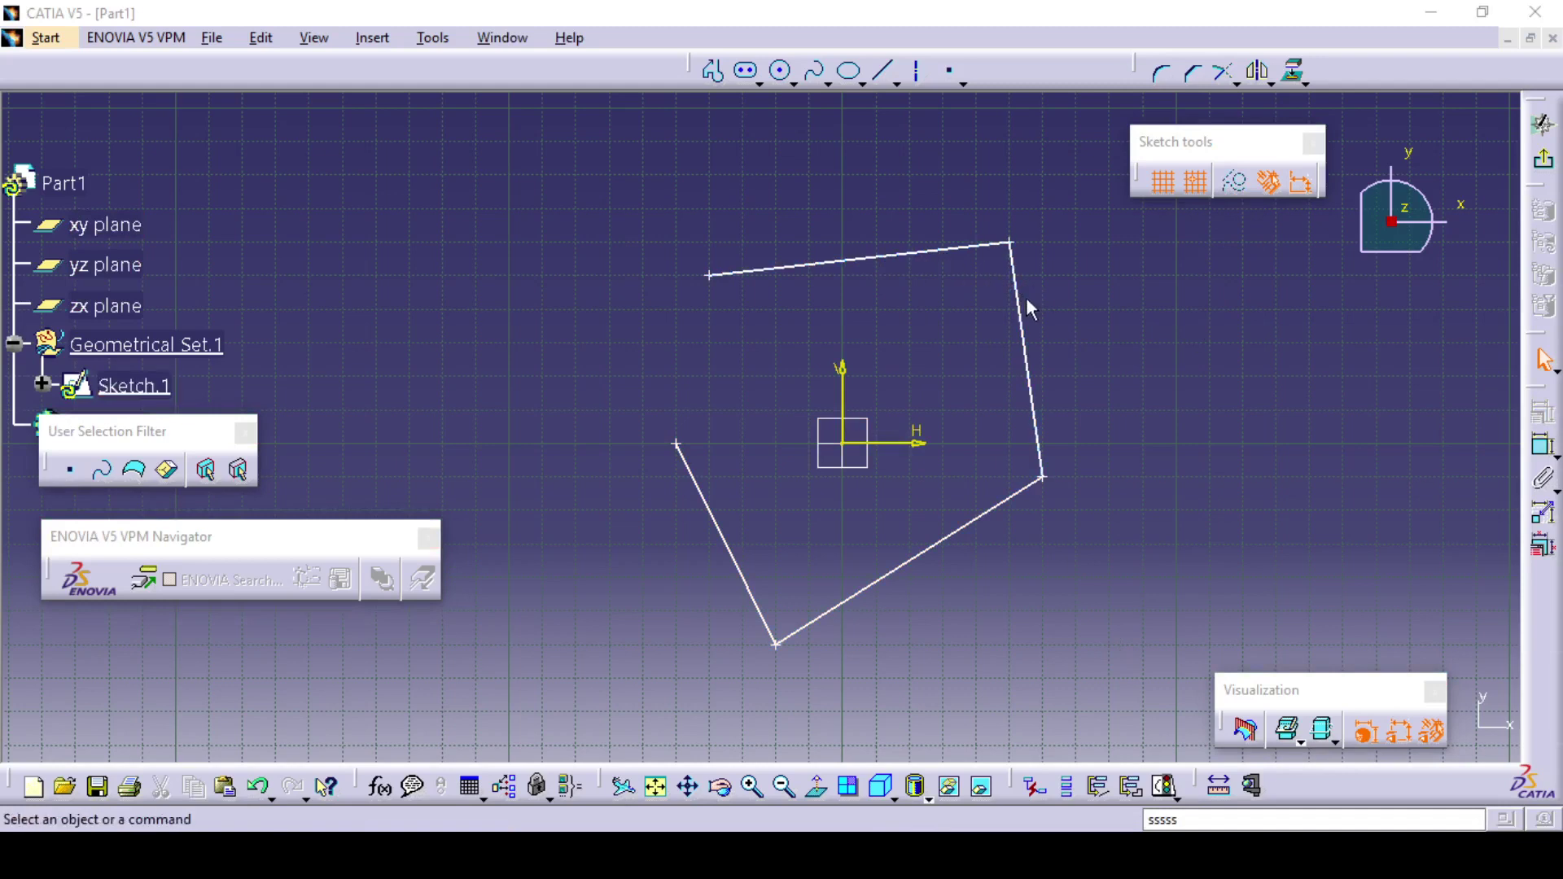
{"action": "mouse_move", "coordinate": [593, 196]}
{"action": "left_mouse_down"}
{"action": "mouse_move", "coordinate": [656, 321]}
{"action": "mouse_move", "coordinate": [1042, 688]}
{"action": "mouse_move", "coordinate": [1081, 692]}
{"action": "left_mouse_up"}
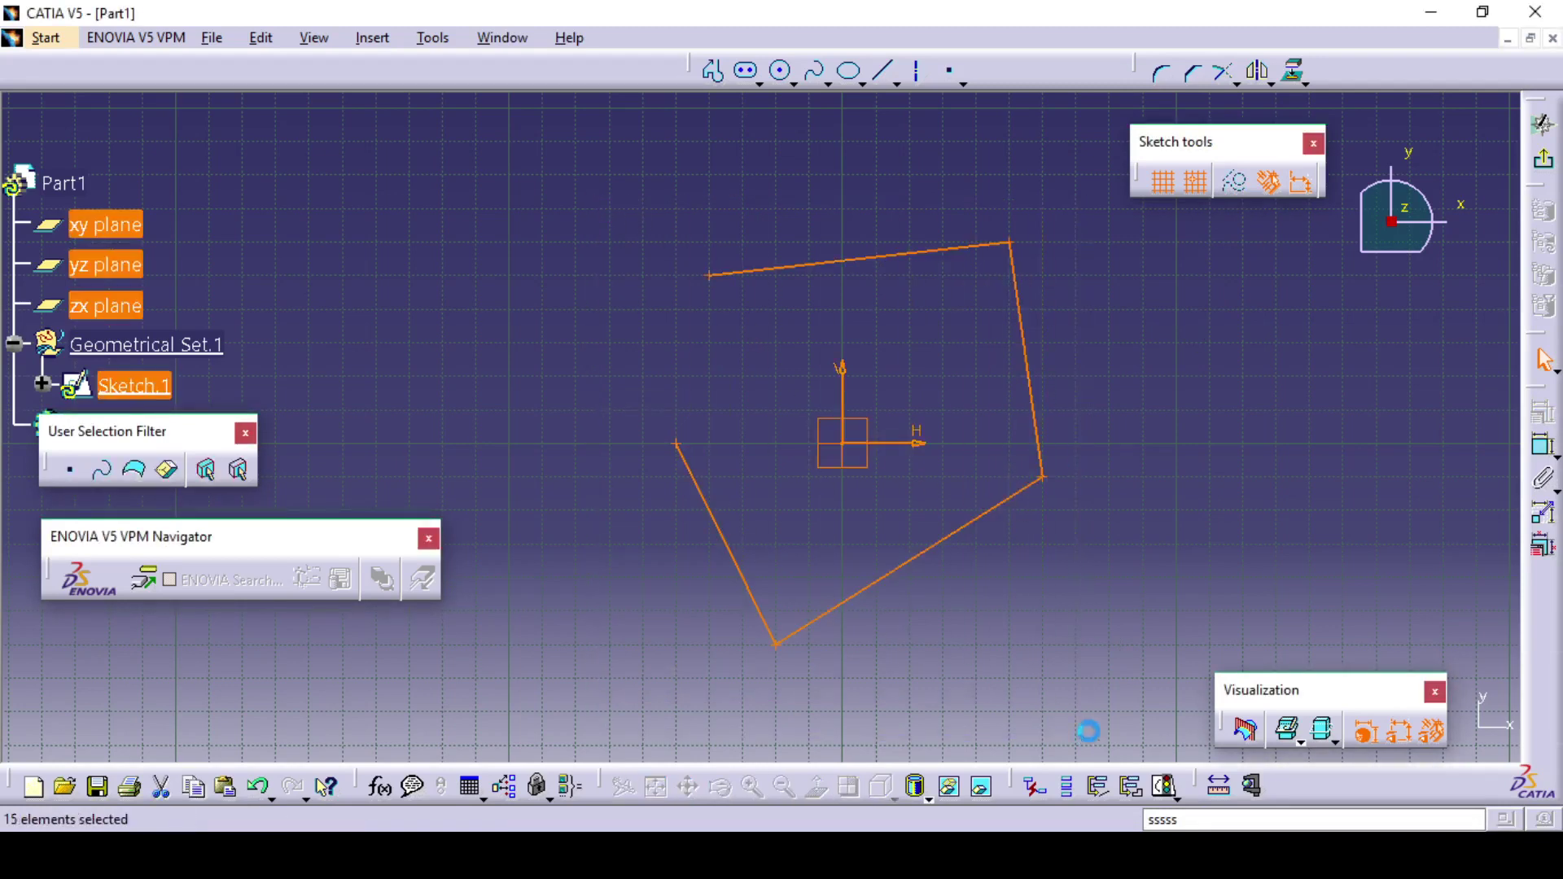
{"action": "left_click", "coordinate": [1239, 192]}
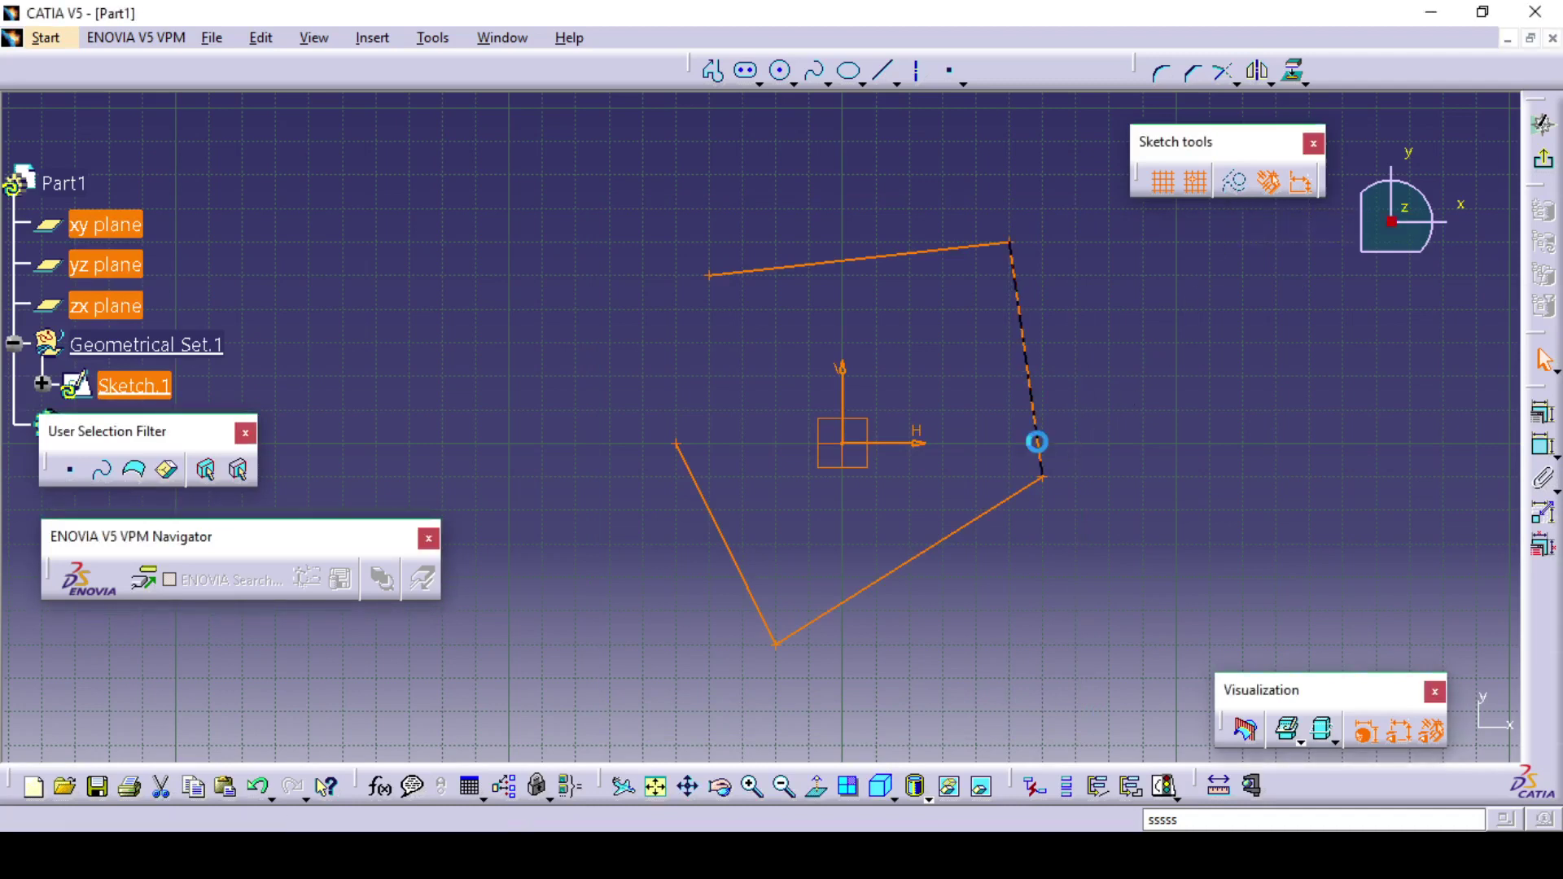
{"action": "key", "text": "Delete"}
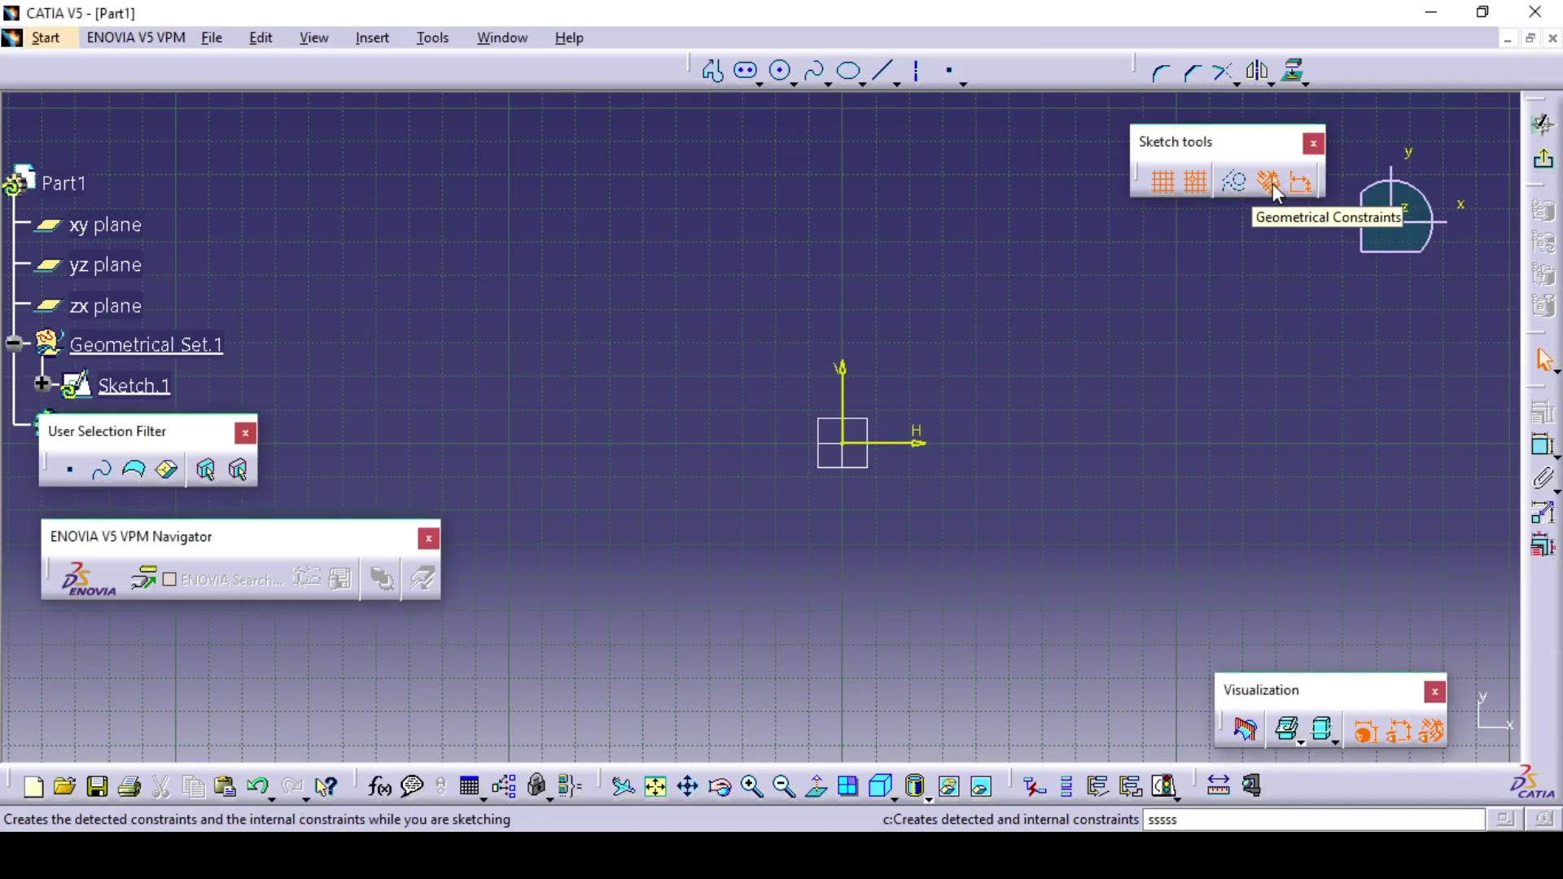
With Geometrical Constraints off, draw a rectangle about 70 by 50 mm on the negative H side, starting at H -80 mm, V 50 mm
{"action": "left_click", "coordinate": [761, 82]}
{"action": "left_click", "coordinate": [778, 120]}
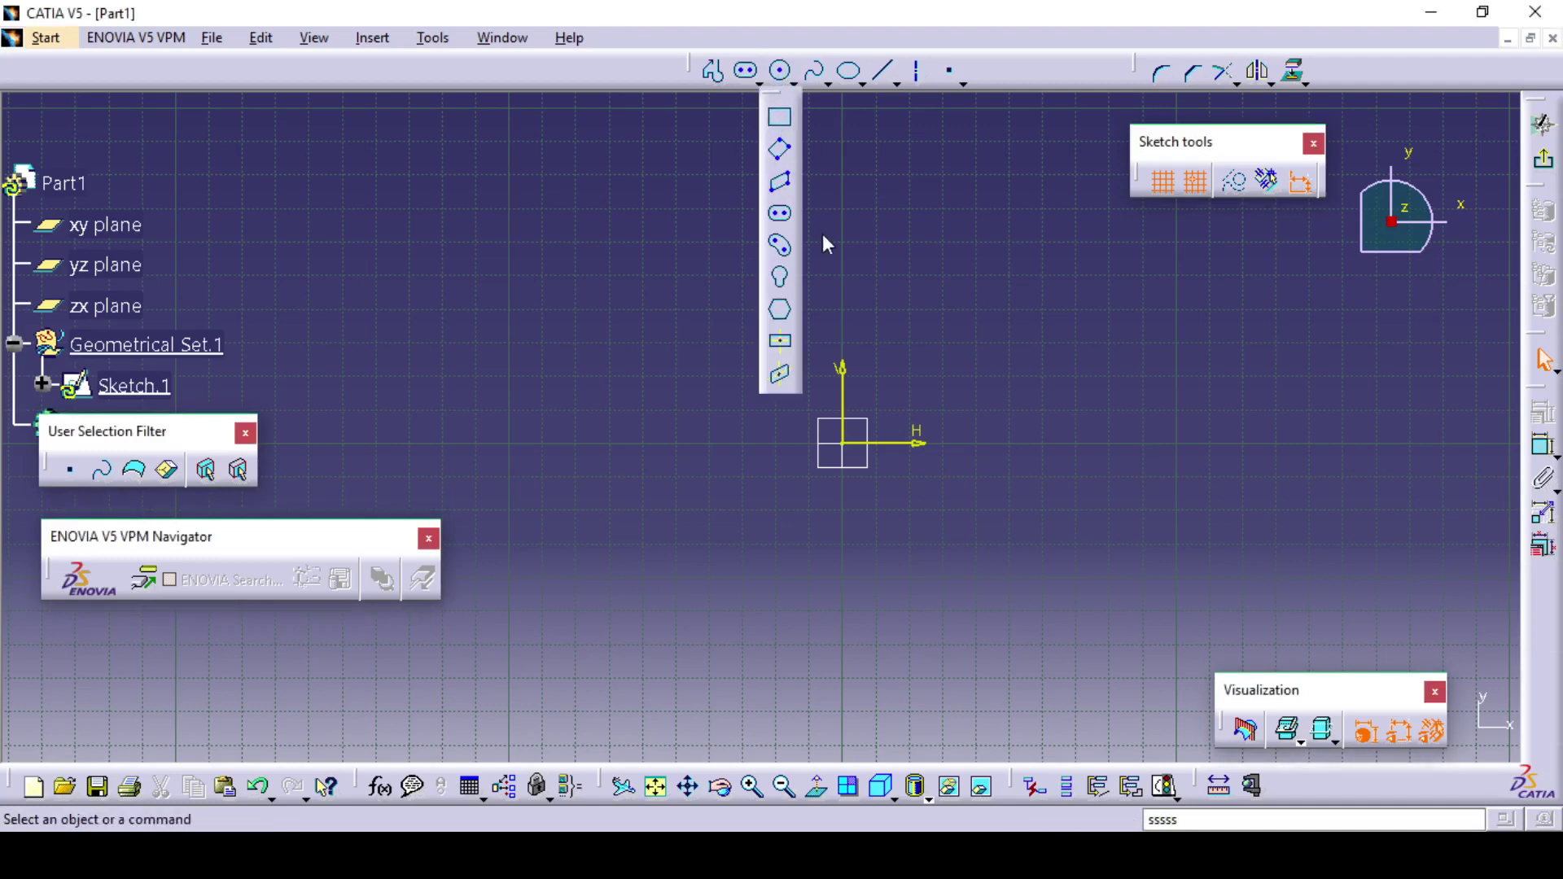
{"action": "left_click", "coordinate": [576, 276]}
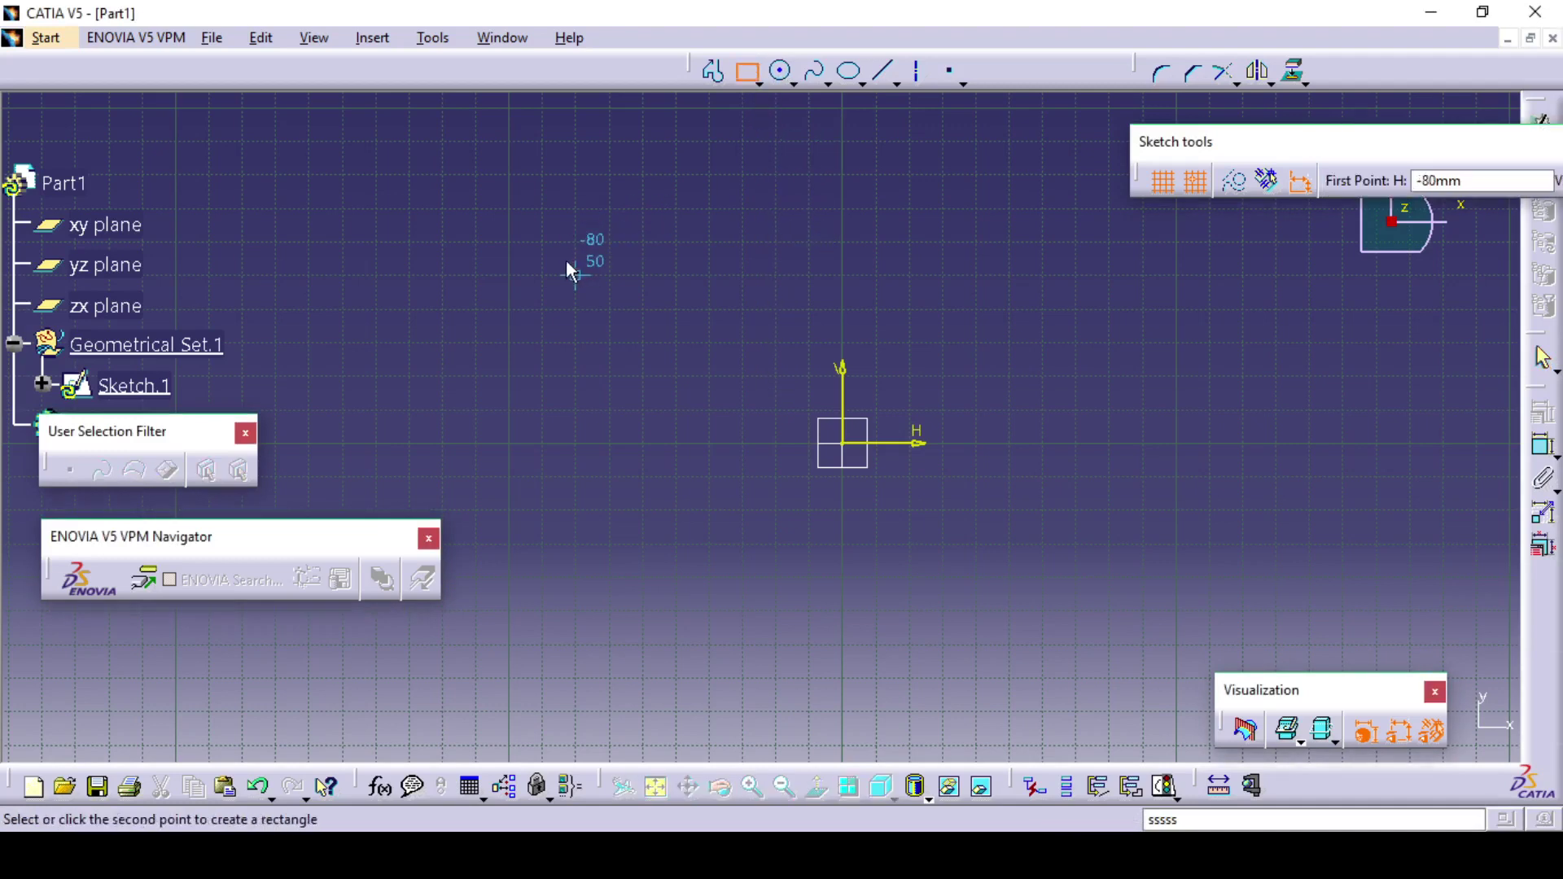
{"action": "left_click", "coordinate": [799, 442]}
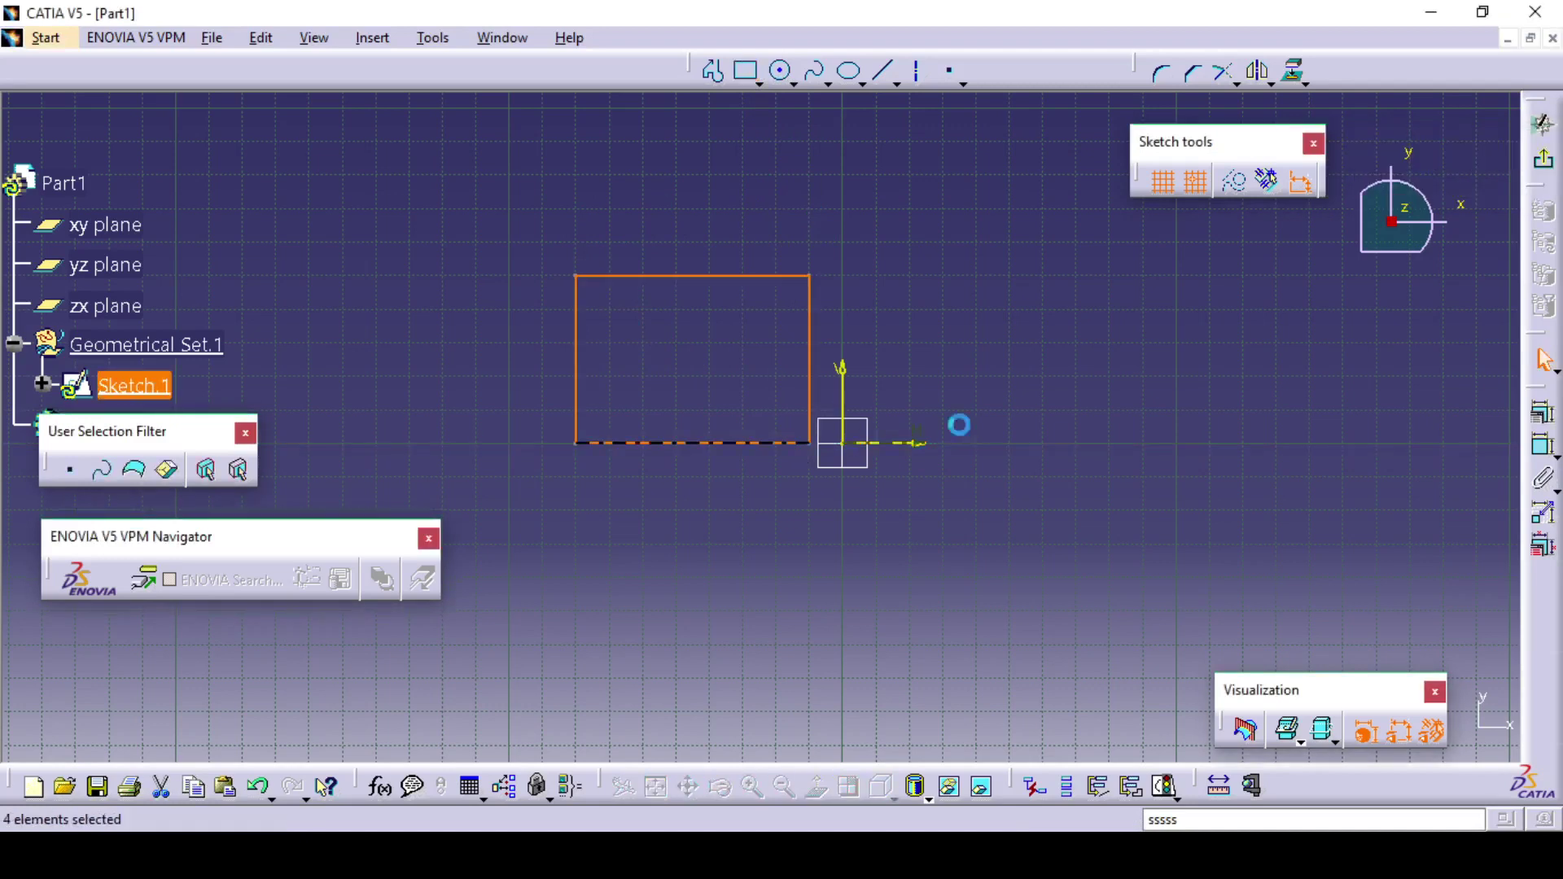
{"action": "left_click", "coordinate": [1203, 335]}
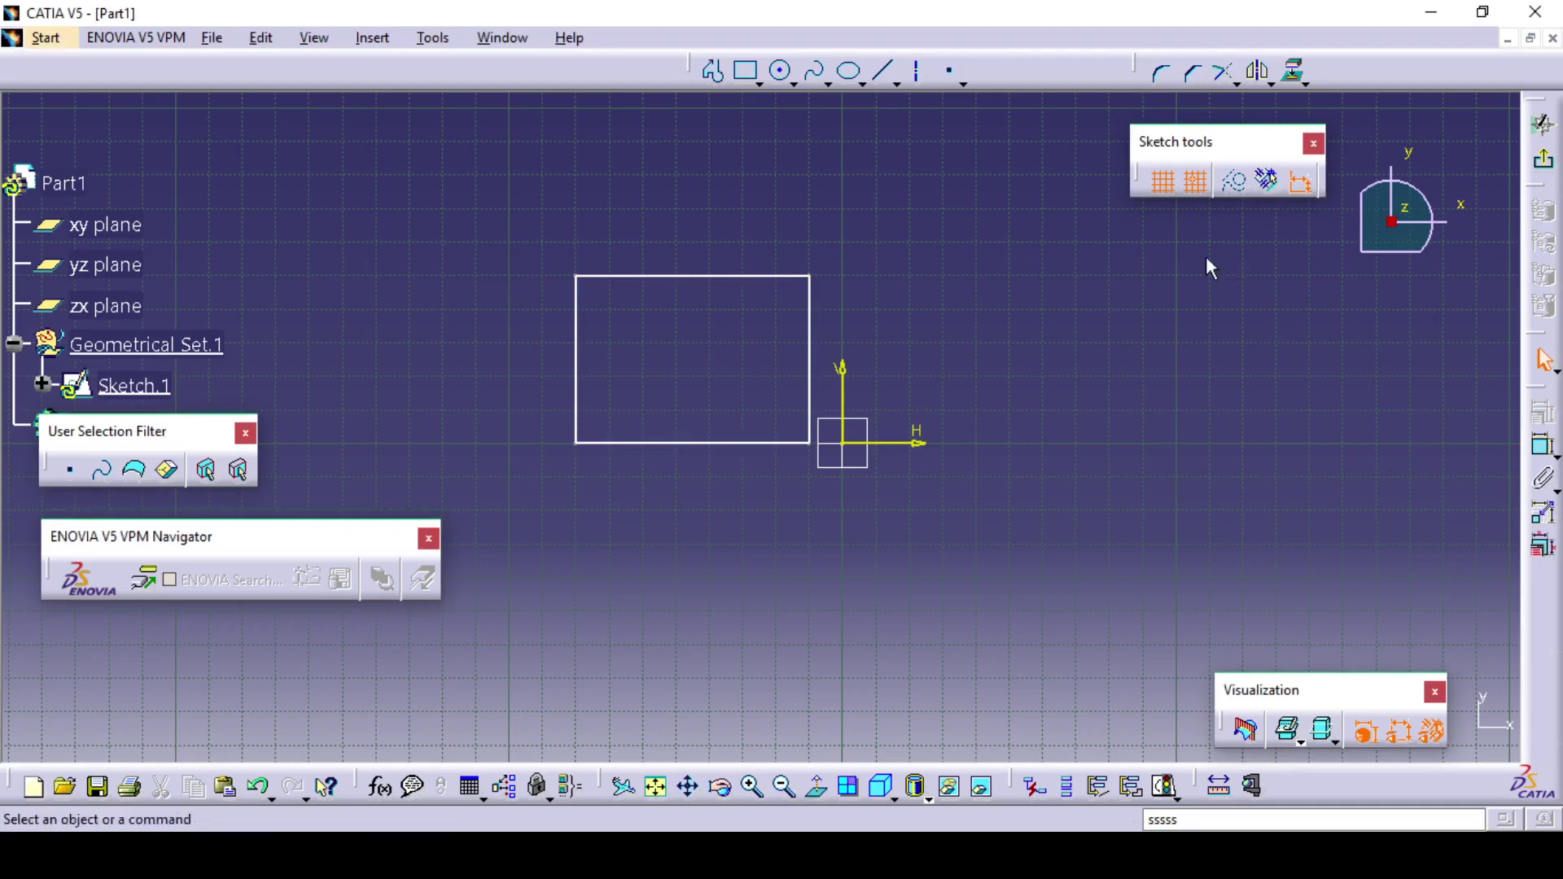
With Geometrical Constraints on, draw a second rectangle about 80 by 50 mm on the positive H side of the origin
{"action": "left_click", "coordinate": [746, 72]}
{"action": "left_click", "coordinate": [982, 269]}
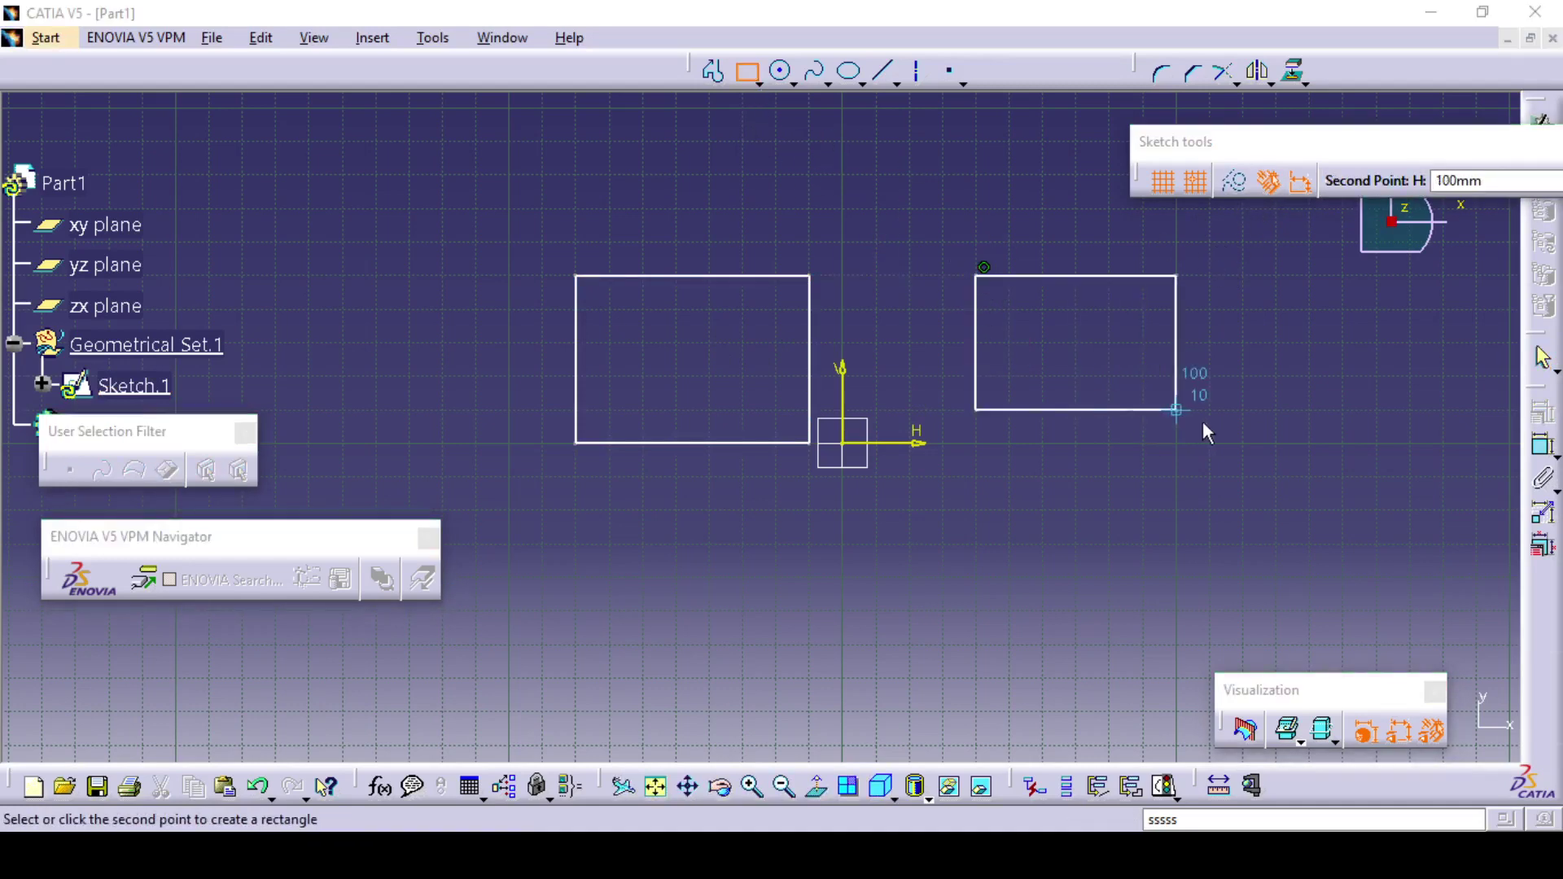
{"action": "left_click", "coordinate": [1241, 442]}
{"action": "left_click", "coordinate": [1182, 524]}
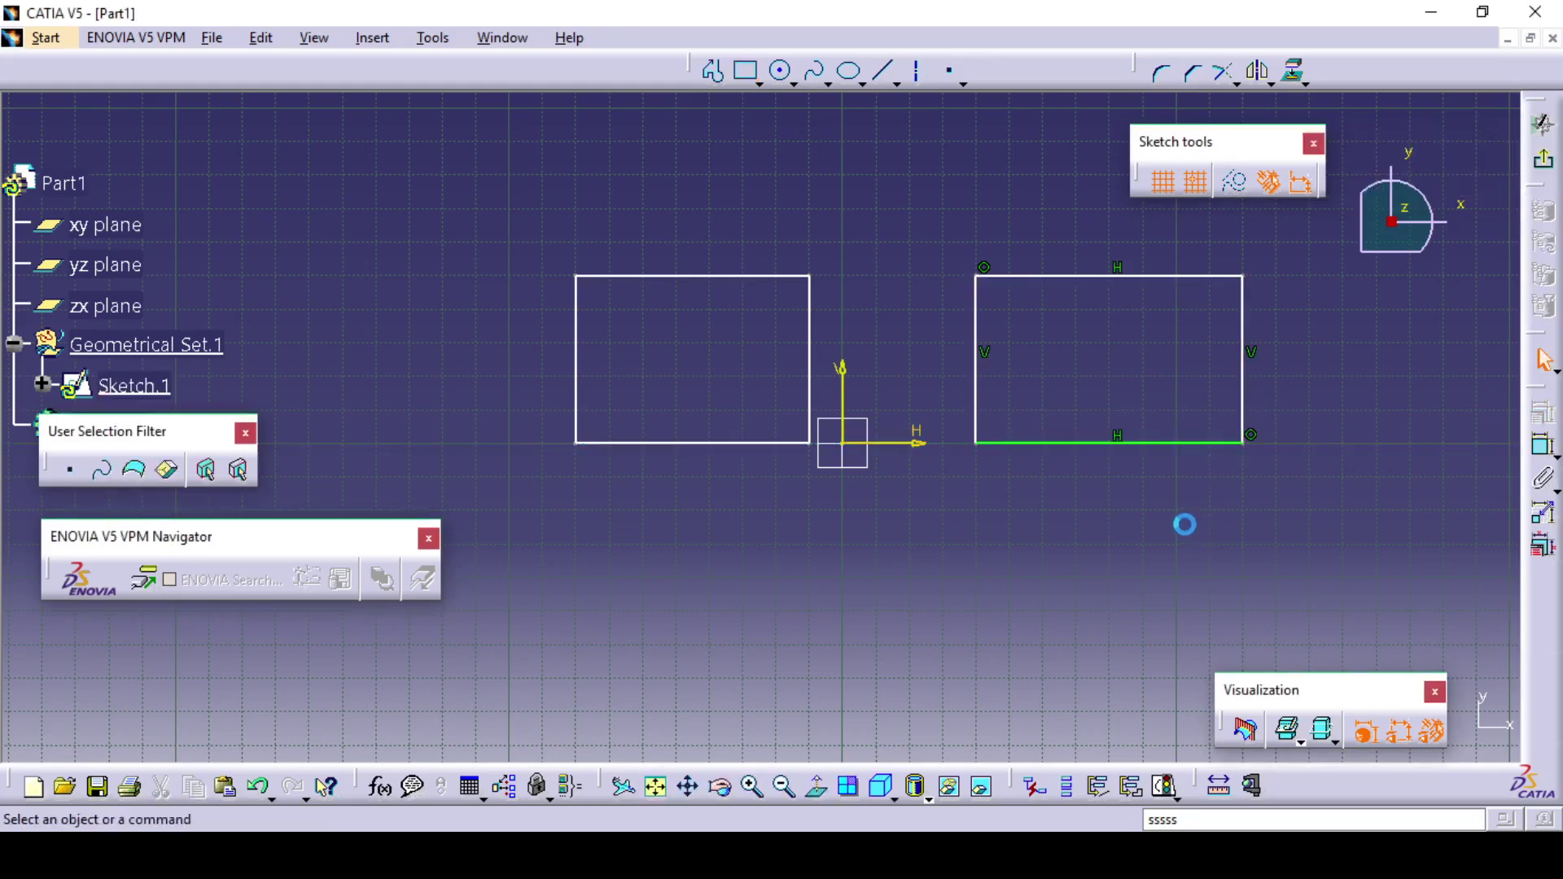
{"action": "mouse_move", "coordinate": [1181, 500]}
{"action": "middle_mouse_down"}
{"action": "mouse_move", "coordinate": [1176, 551]}
{"action": "mouse_move", "coordinate": [1205, 524]}
{"action": "middle_mouse_up"}
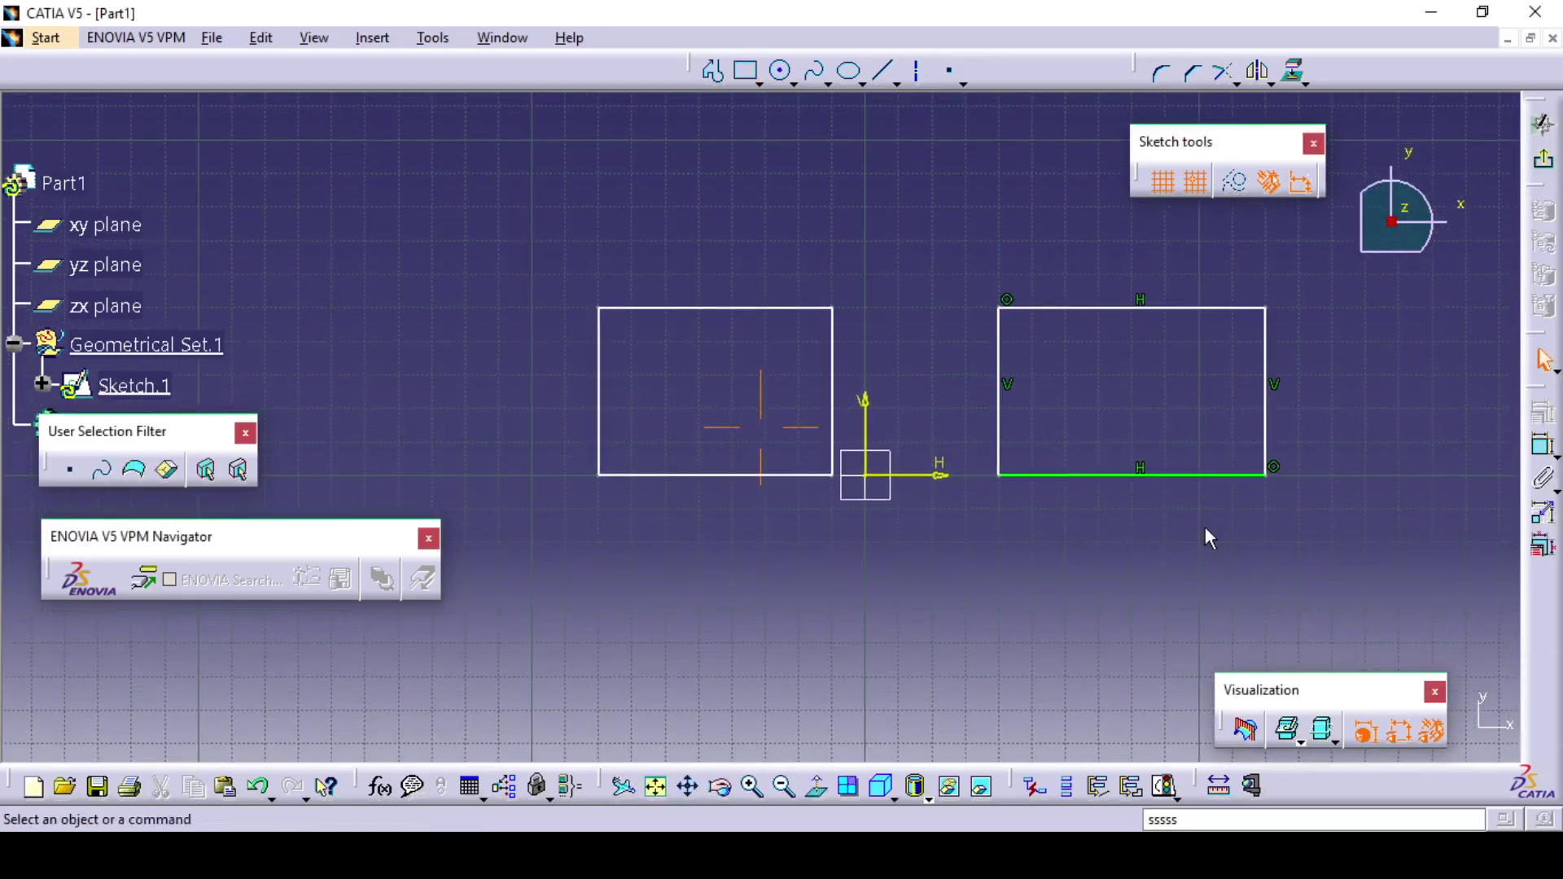
{"action": "left_click", "coordinate": [1016, 301]}
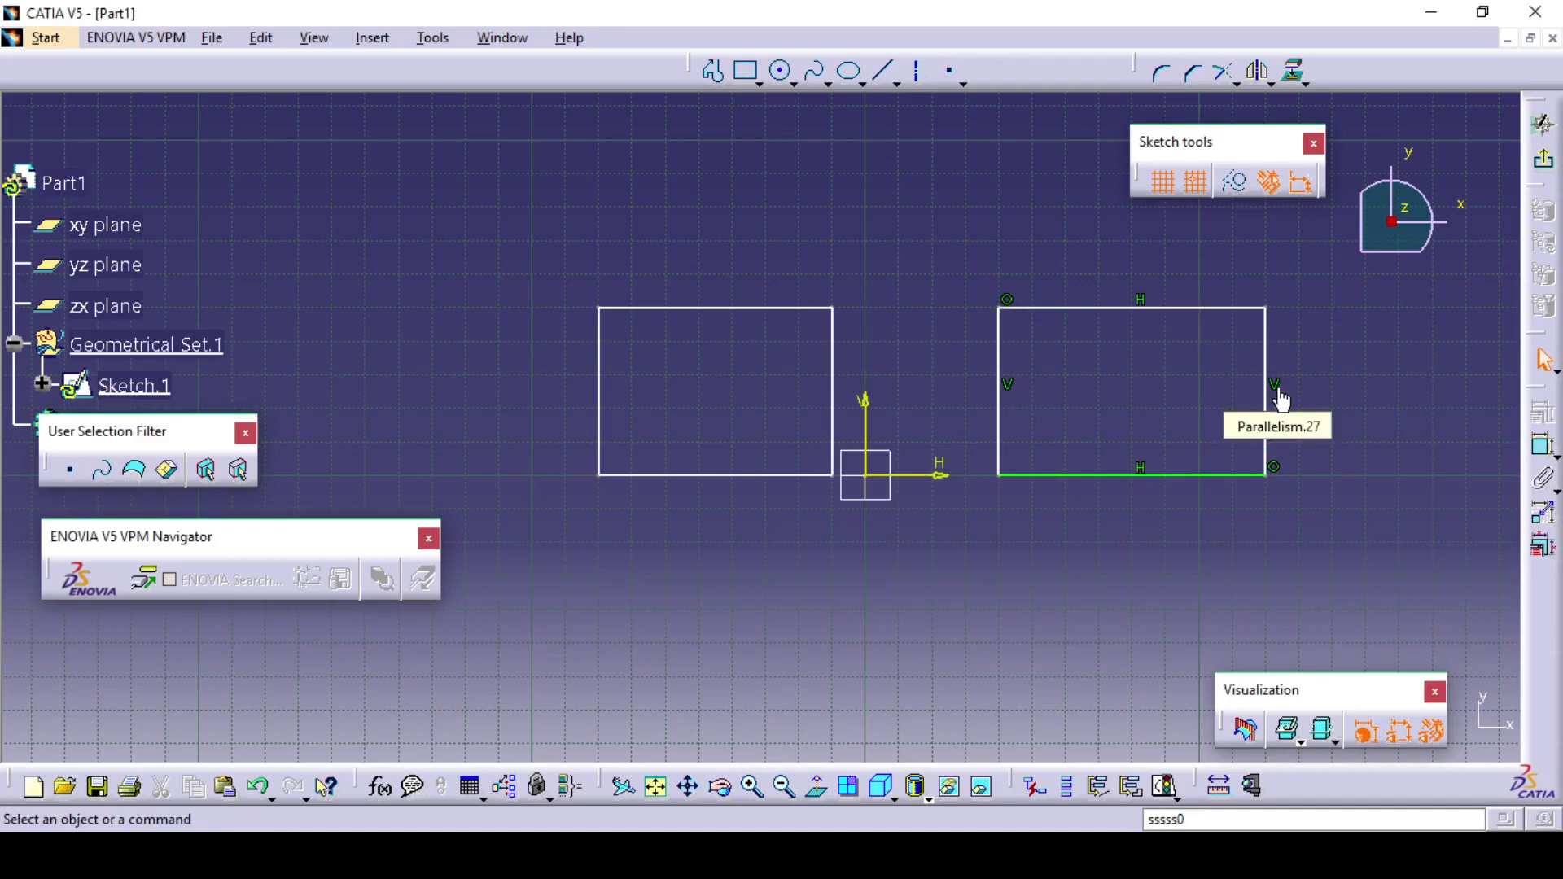
Delete both rectangles from the sketch
{"action": "middle_click_drag", "start_coordinate": [1158, 426], "coordinate": [1103, 436]}
{"action": "mouse_move", "coordinate": [466, 218]}
{"action": "left_mouse_down"}
{"action": "mouse_move", "coordinate": [872, 541]}
{"action": "mouse_move", "coordinate": [1260, 564]}
{"action": "left_mouse_up"}
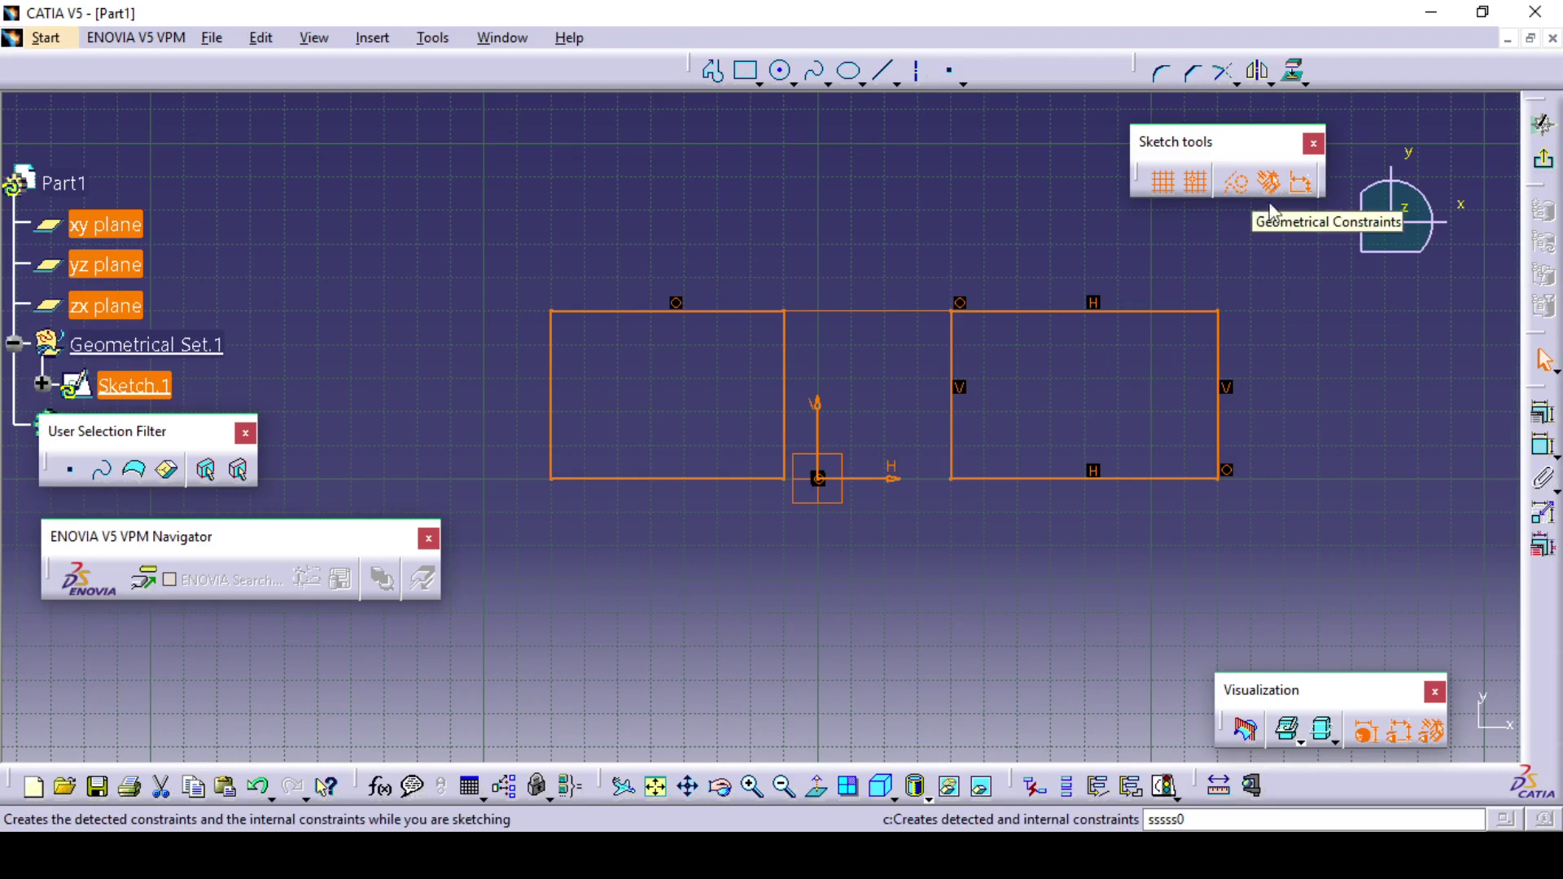
{"action": "key", "text": "Delete"}
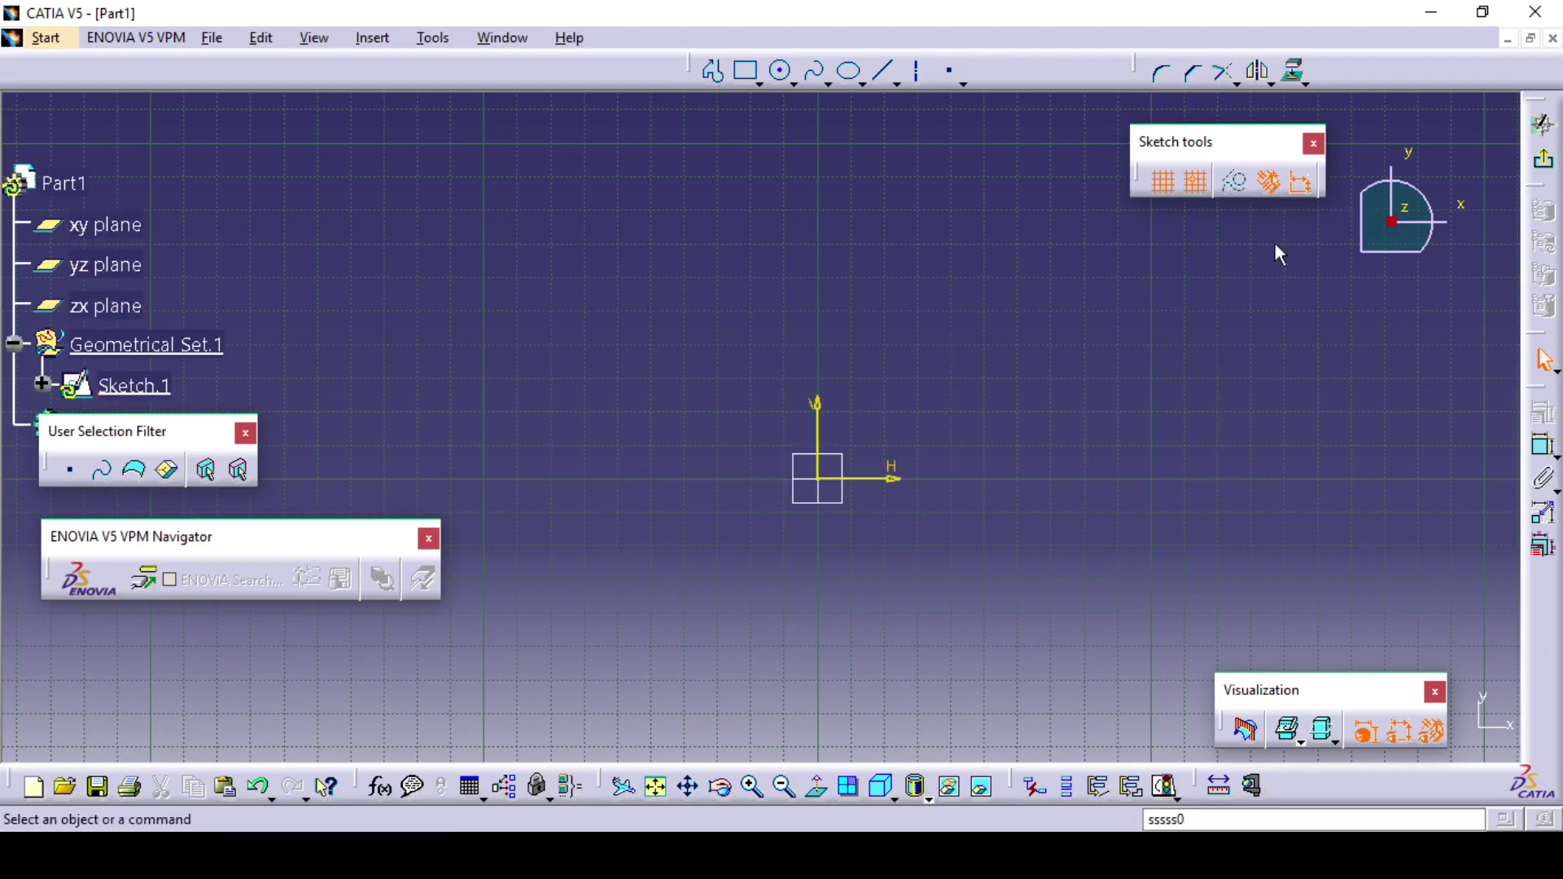
With Dimensional Constraints off, draw a horizontal elongated hole from about H -70 mm to H -20 mm at V 40 mm, radius about 10 mm
{"action": "left_click", "coordinate": [1299, 184]}
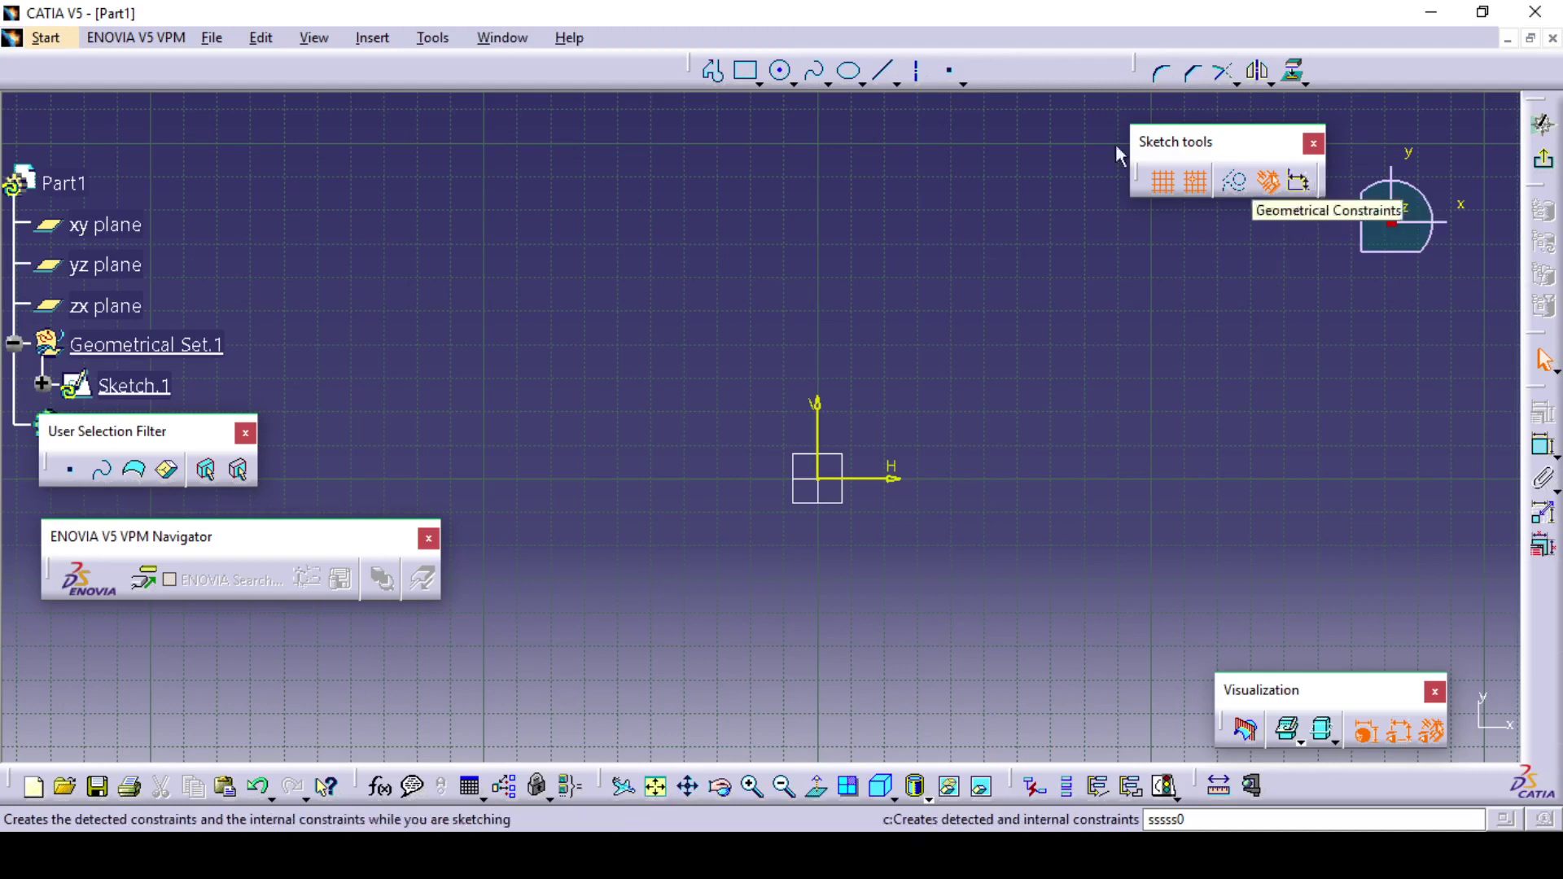
{"action": "left_click", "coordinate": [758, 84]}
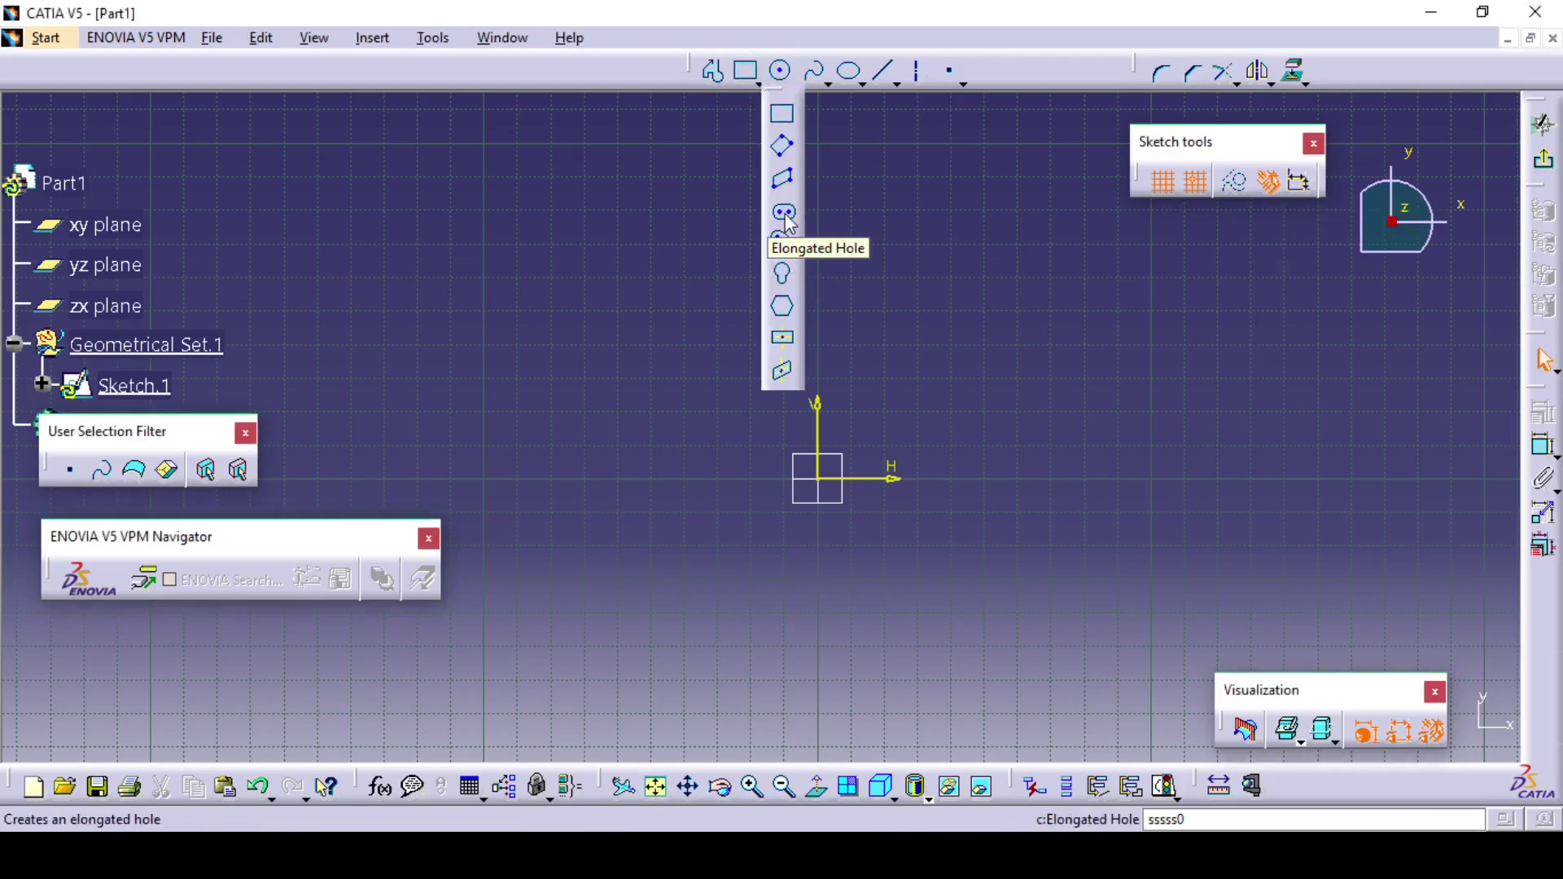
{"action": "left_click", "coordinate": [839, 314]}
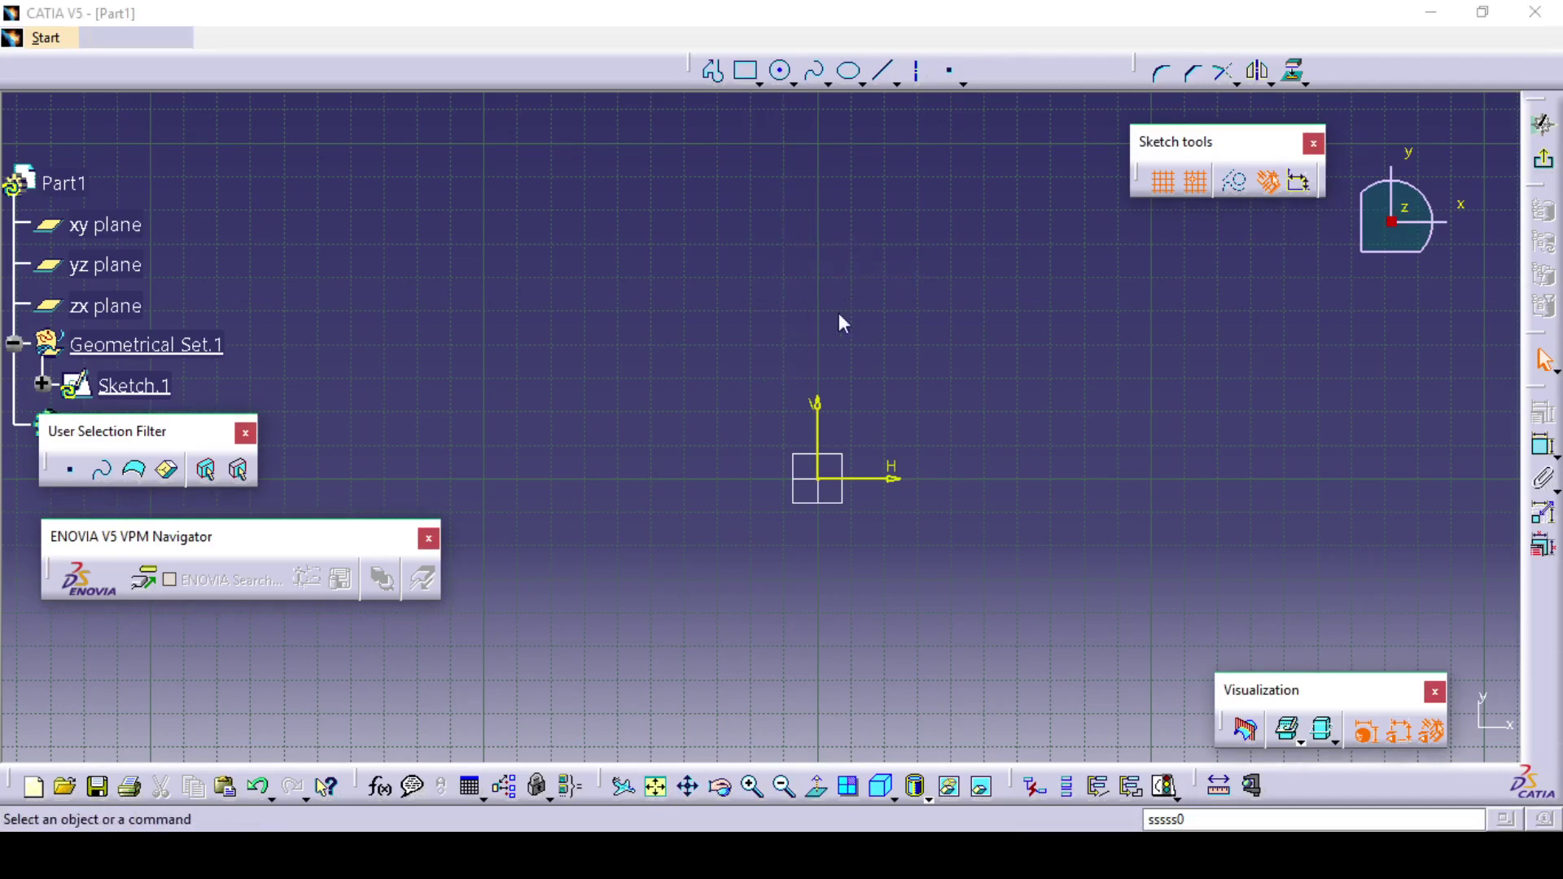
{"action": "left_click", "coordinate": [794, 84]}
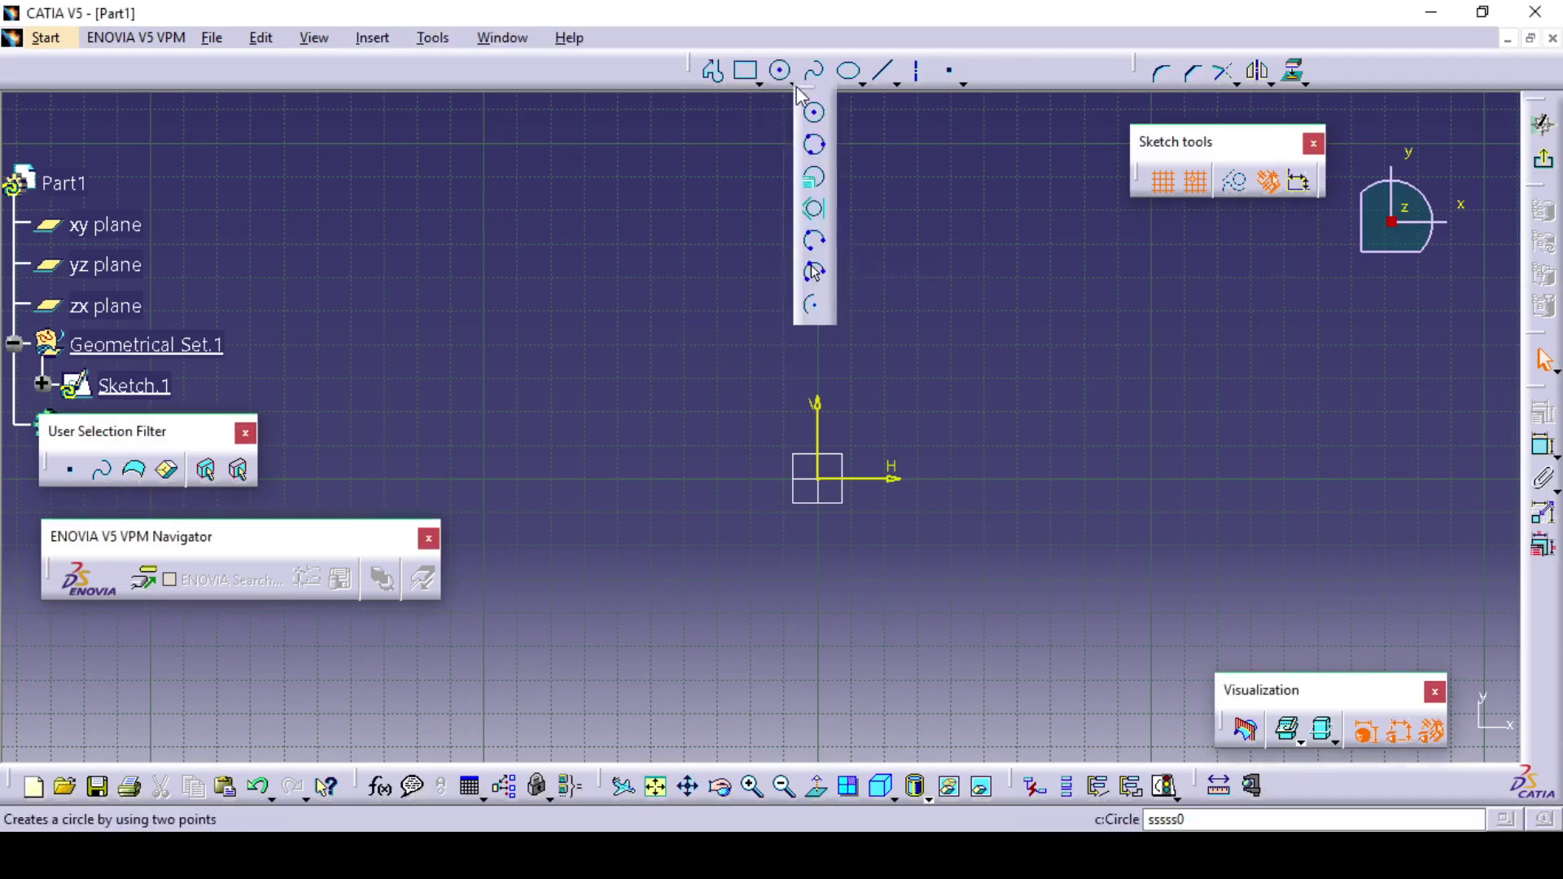
{"action": "left_click", "coordinate": [759, 84]}
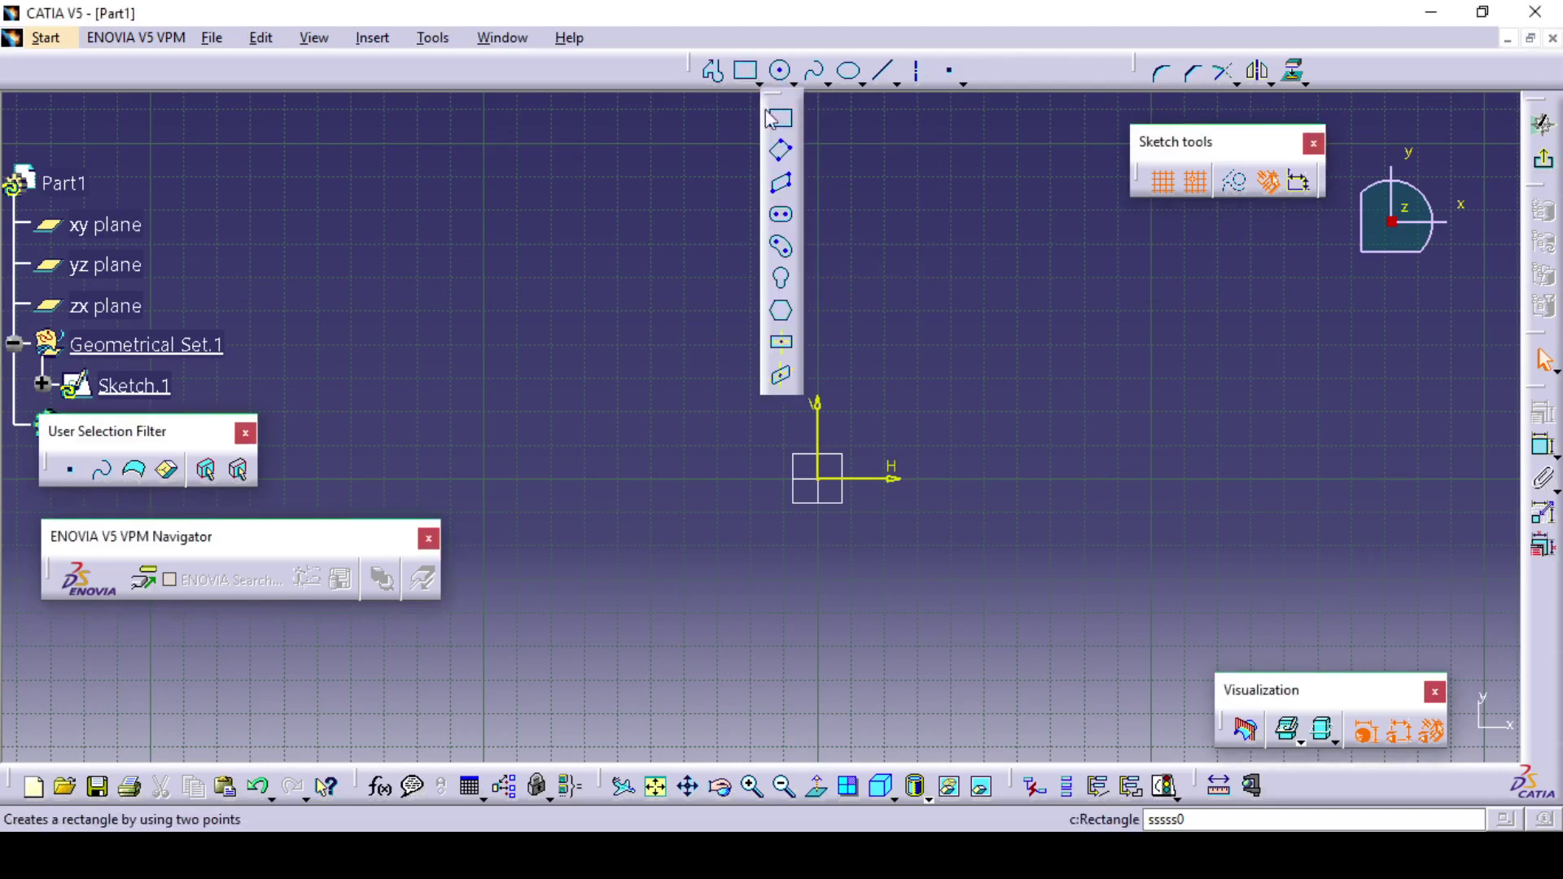
{"action": "left_click", "coordinate": [781, 214]}
{"action": "left_click", "coordinate": [617, 345]}
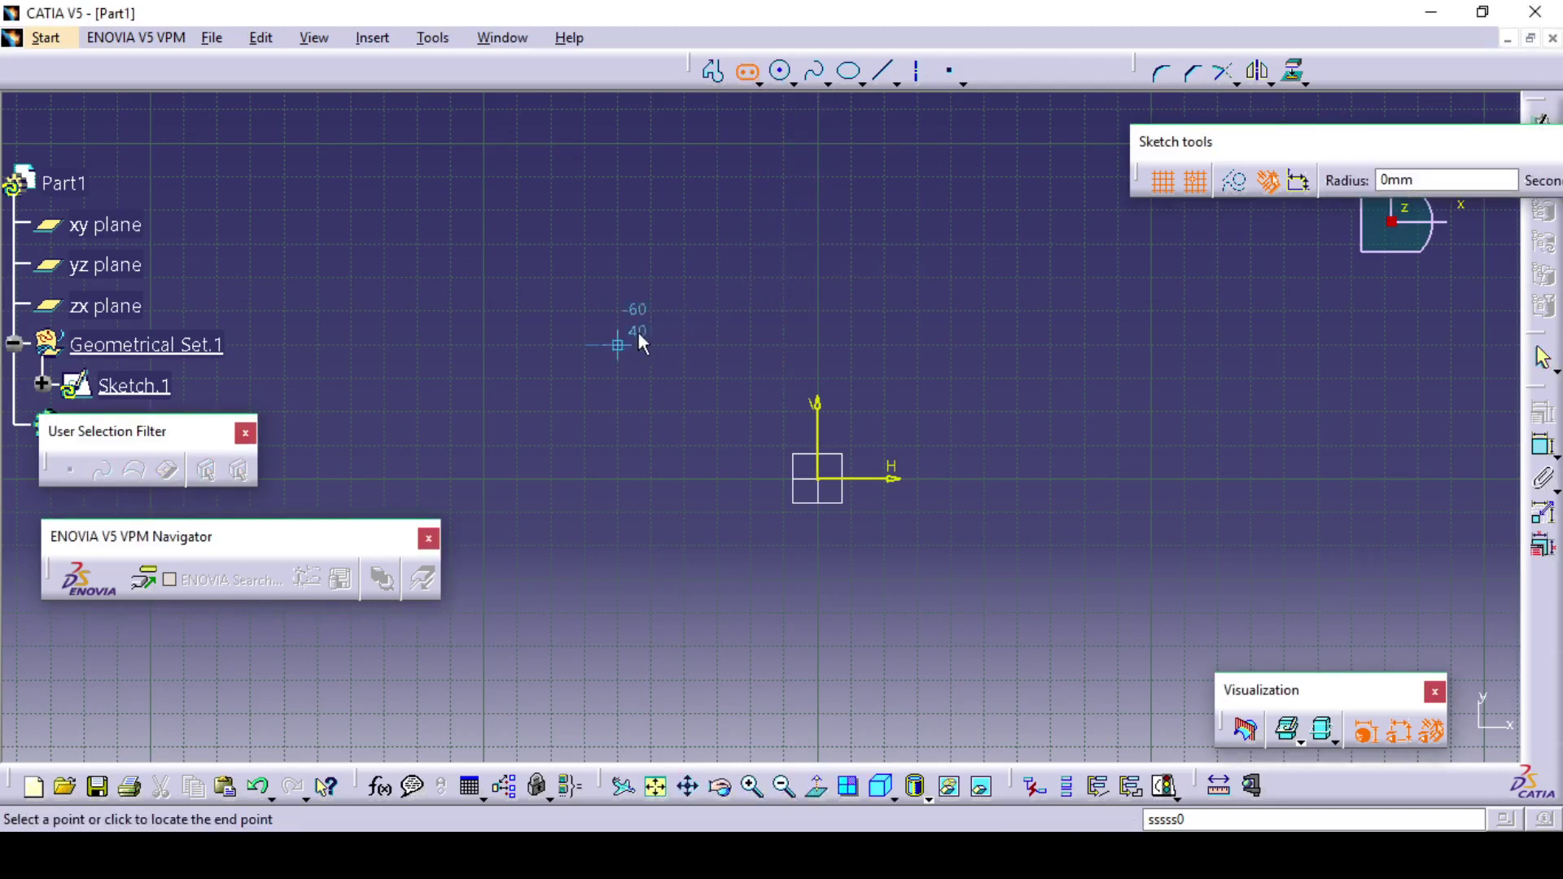
{"action": "left_click", "coordinate": [759, 330]}
{"action": "left_click", "coordinate": [752, 311]}
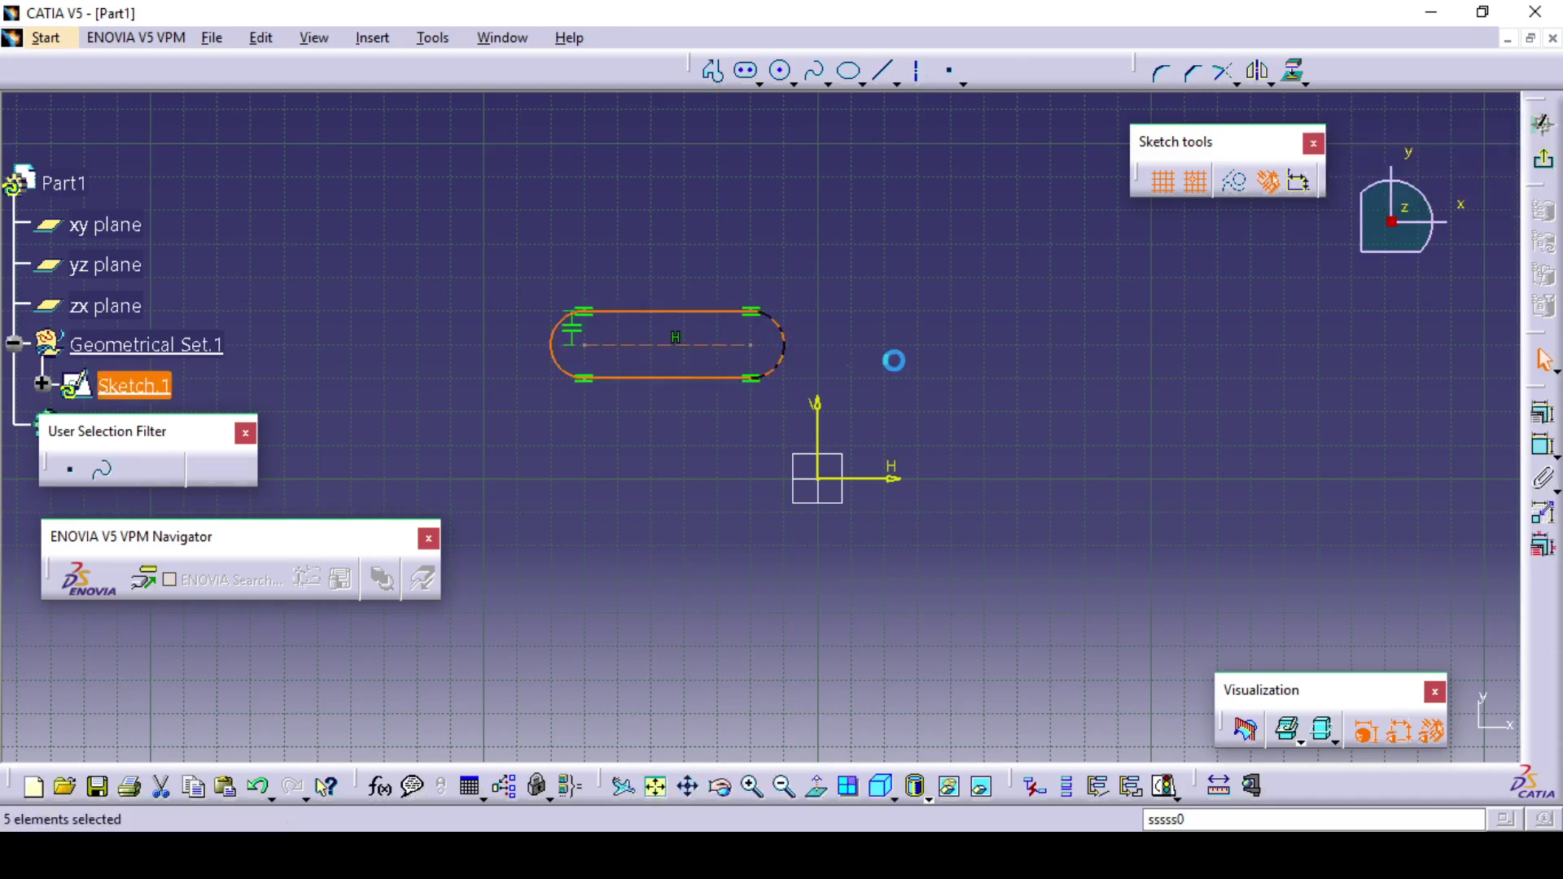
{"action": "left_click", "coordinate": [733, 351]}
{"action": "middle_click_drag", "start_coordinate": [673, 366], "coordinate": [696, 391]}
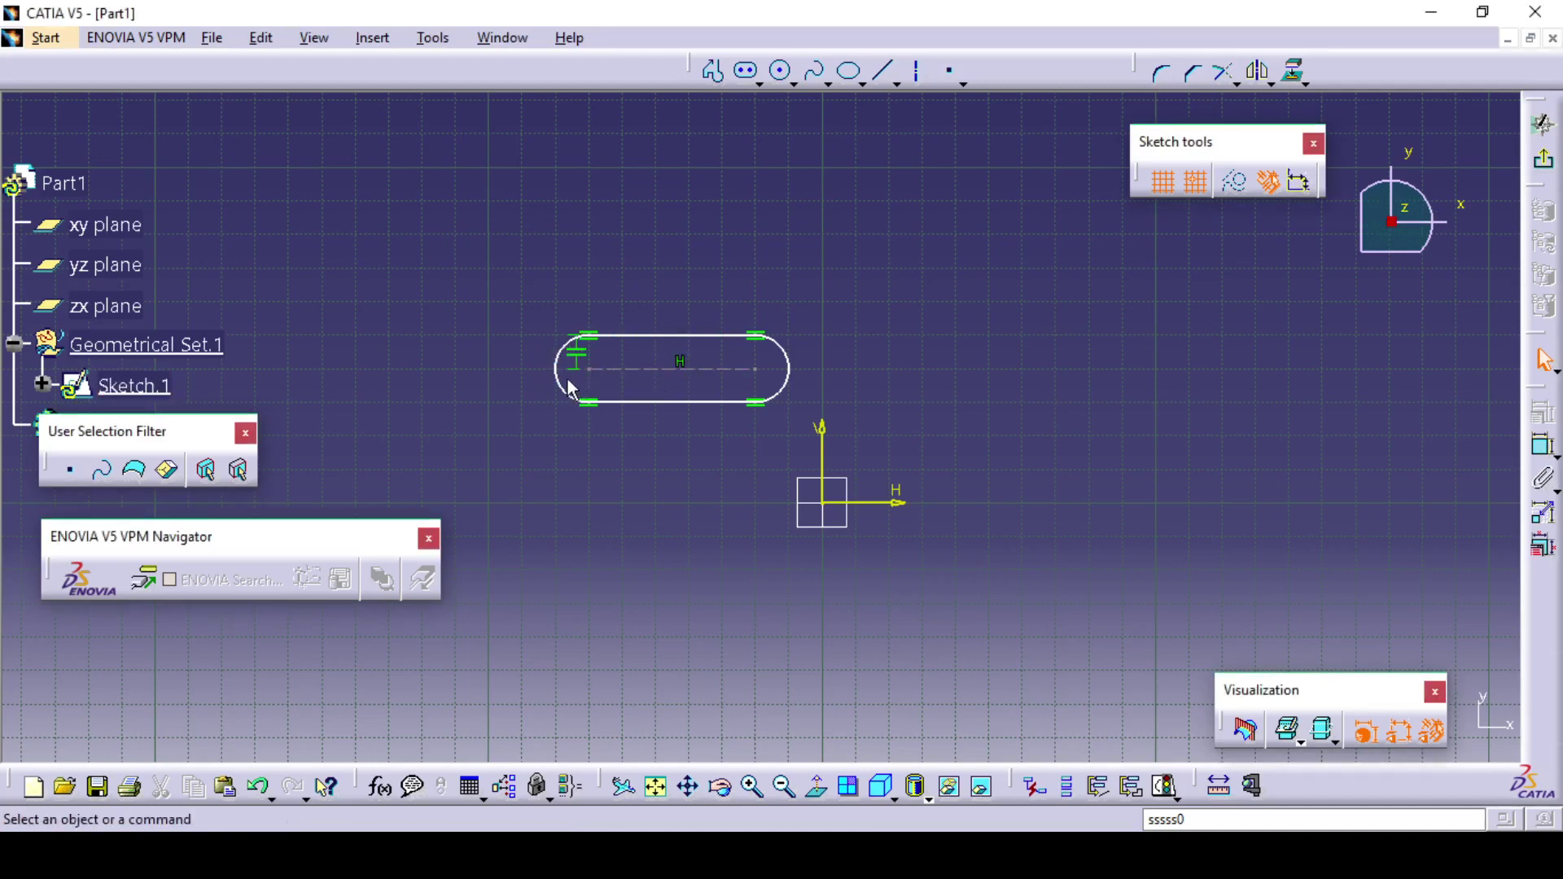
{"action": "left_click", "coordinate": [743, 485]}
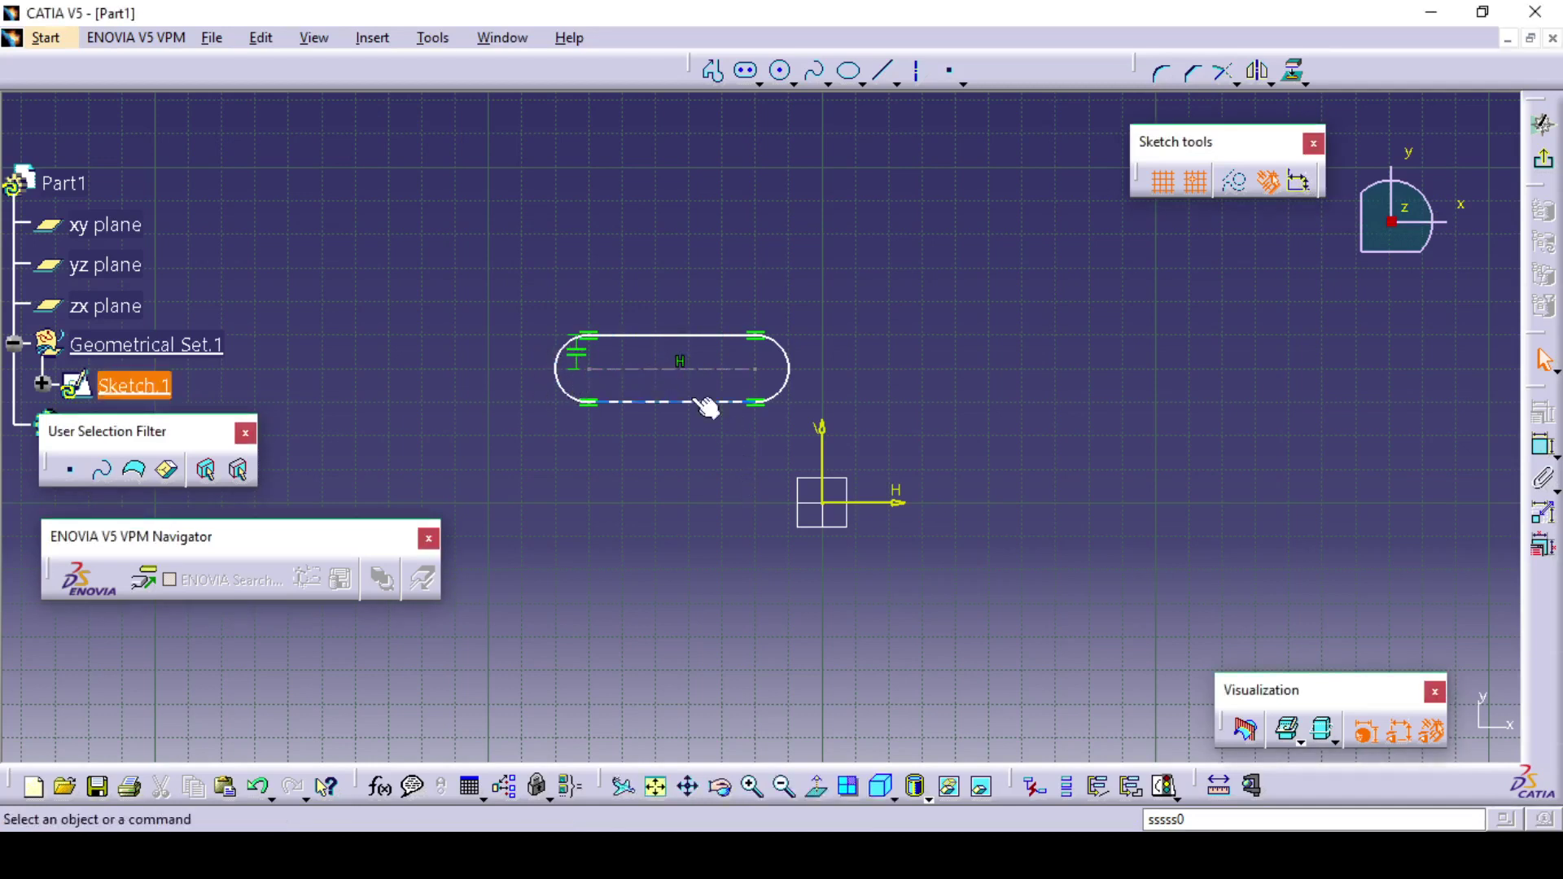
{"action": "left_click_drag", "start_coordinate": [480, 265], "coordinate": [863, 511]}
With Dimensional Constraints on, draw a second elongated hole from H 70 mm to H 130 mm at V 40 mm, with a 20 mm radius
{"action": "left_click", "coordinate": [1210, 286]}
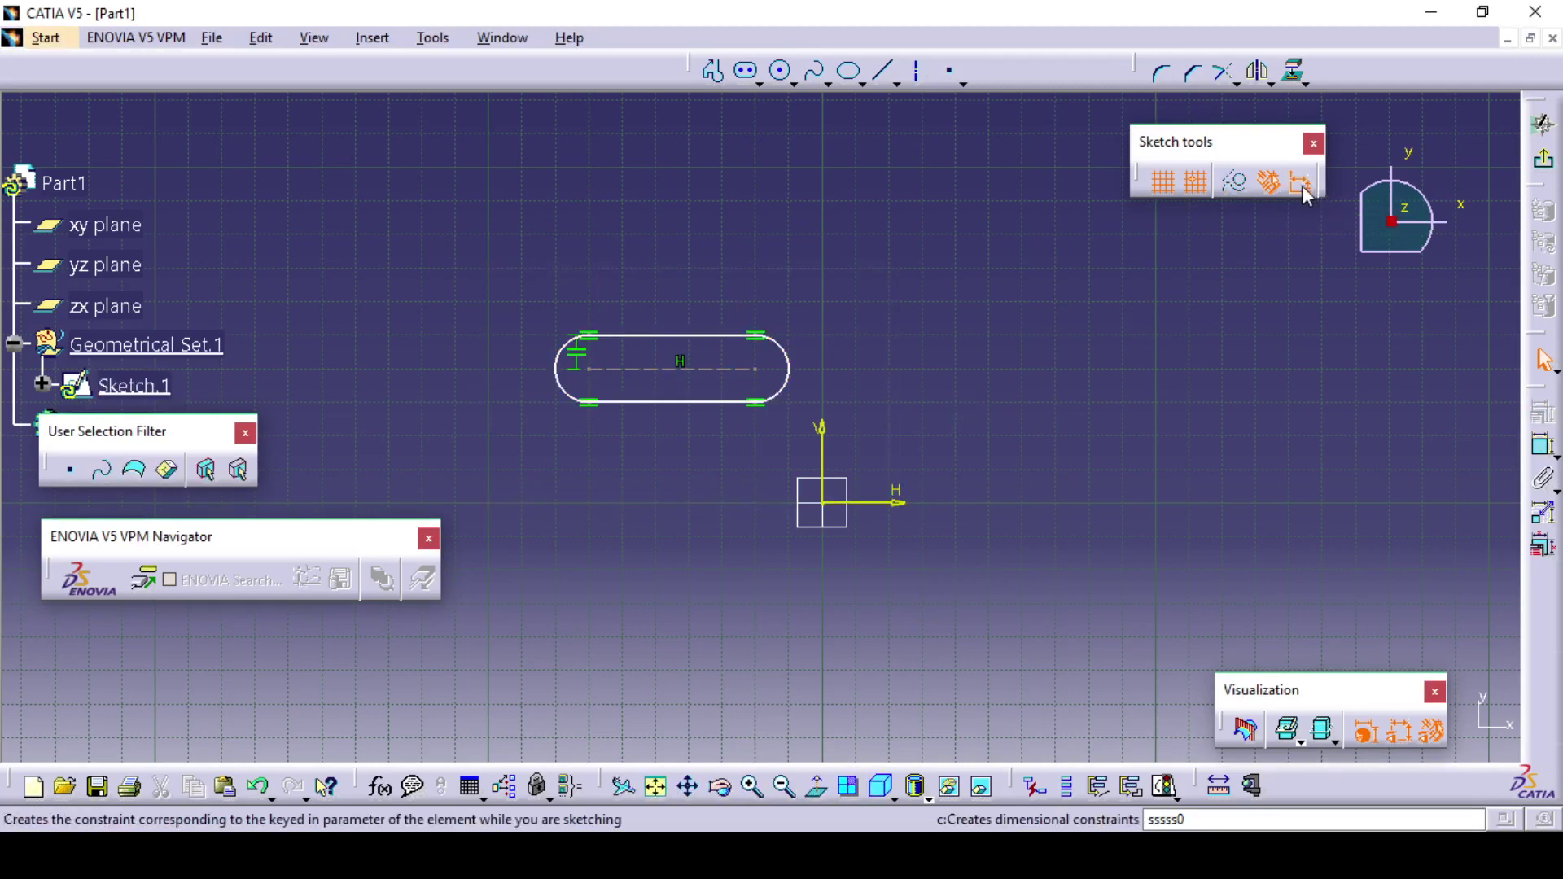
{"action": "left_click", "coordinate": [749, 73]}
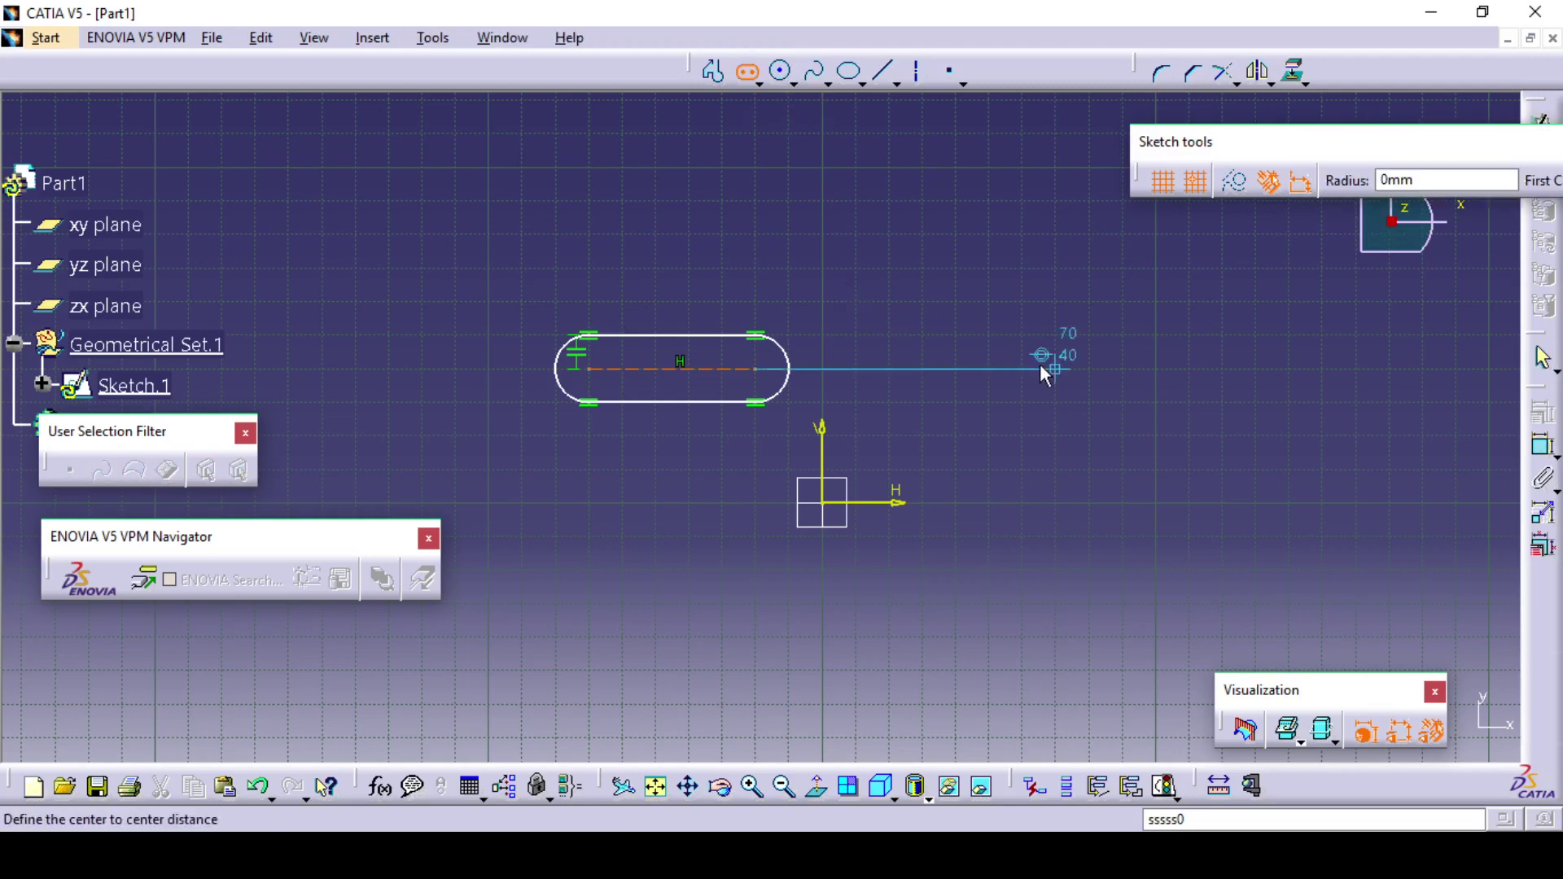
{"action": "left_click", "coordinate": [1041, 367]}
{"action": "left_click", "coordinate": [1254, 368]}
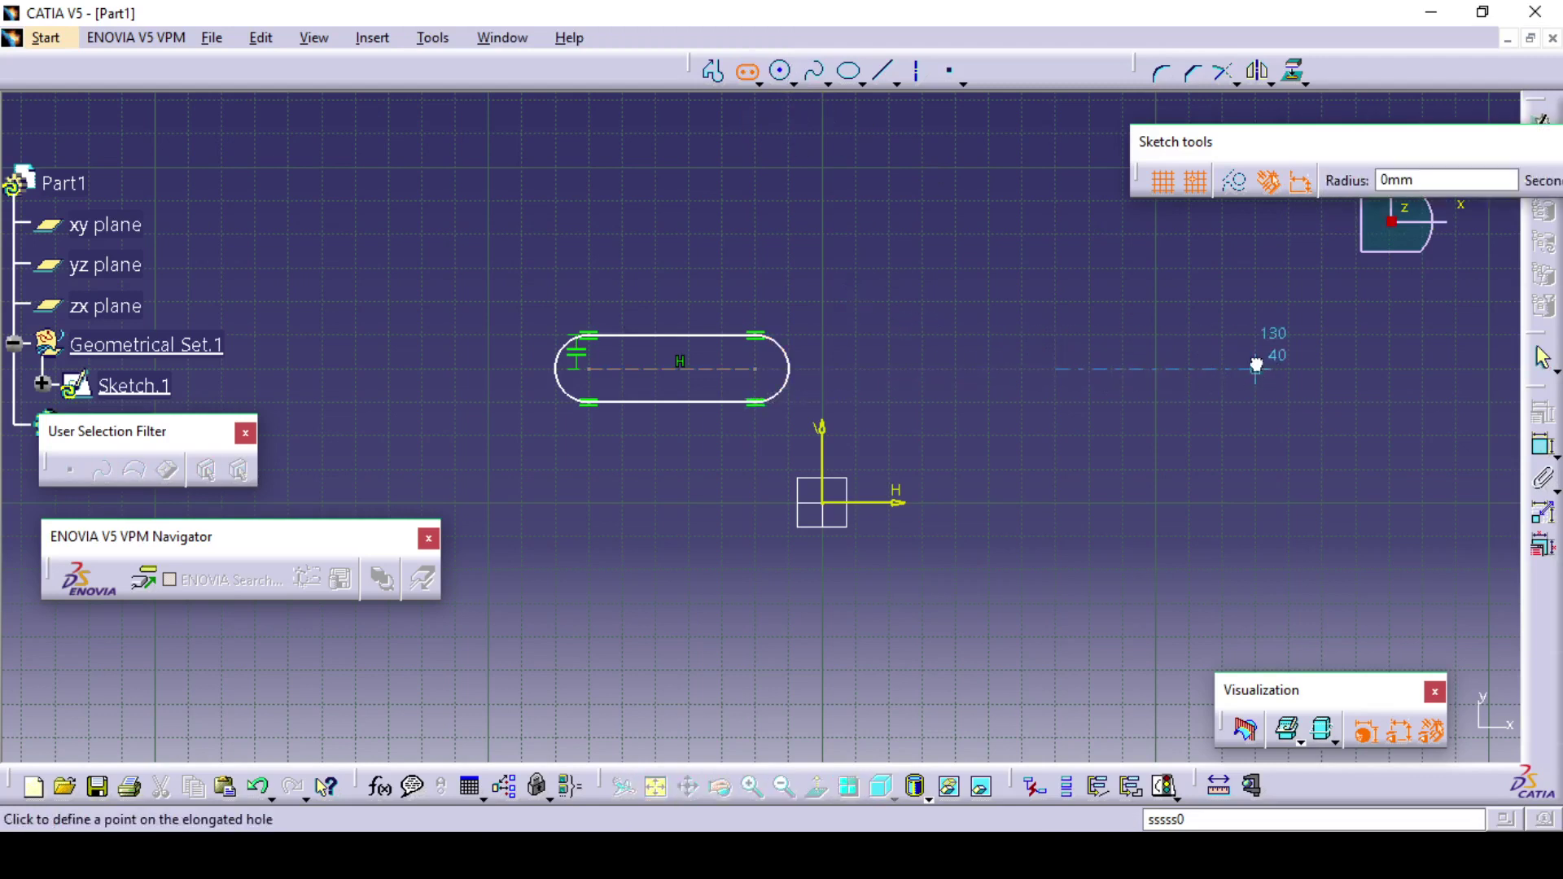
{"action": "left_click", "coordinate": [1249, 304]}
{"action": "left_click", "coordinate": [1184, 529]}
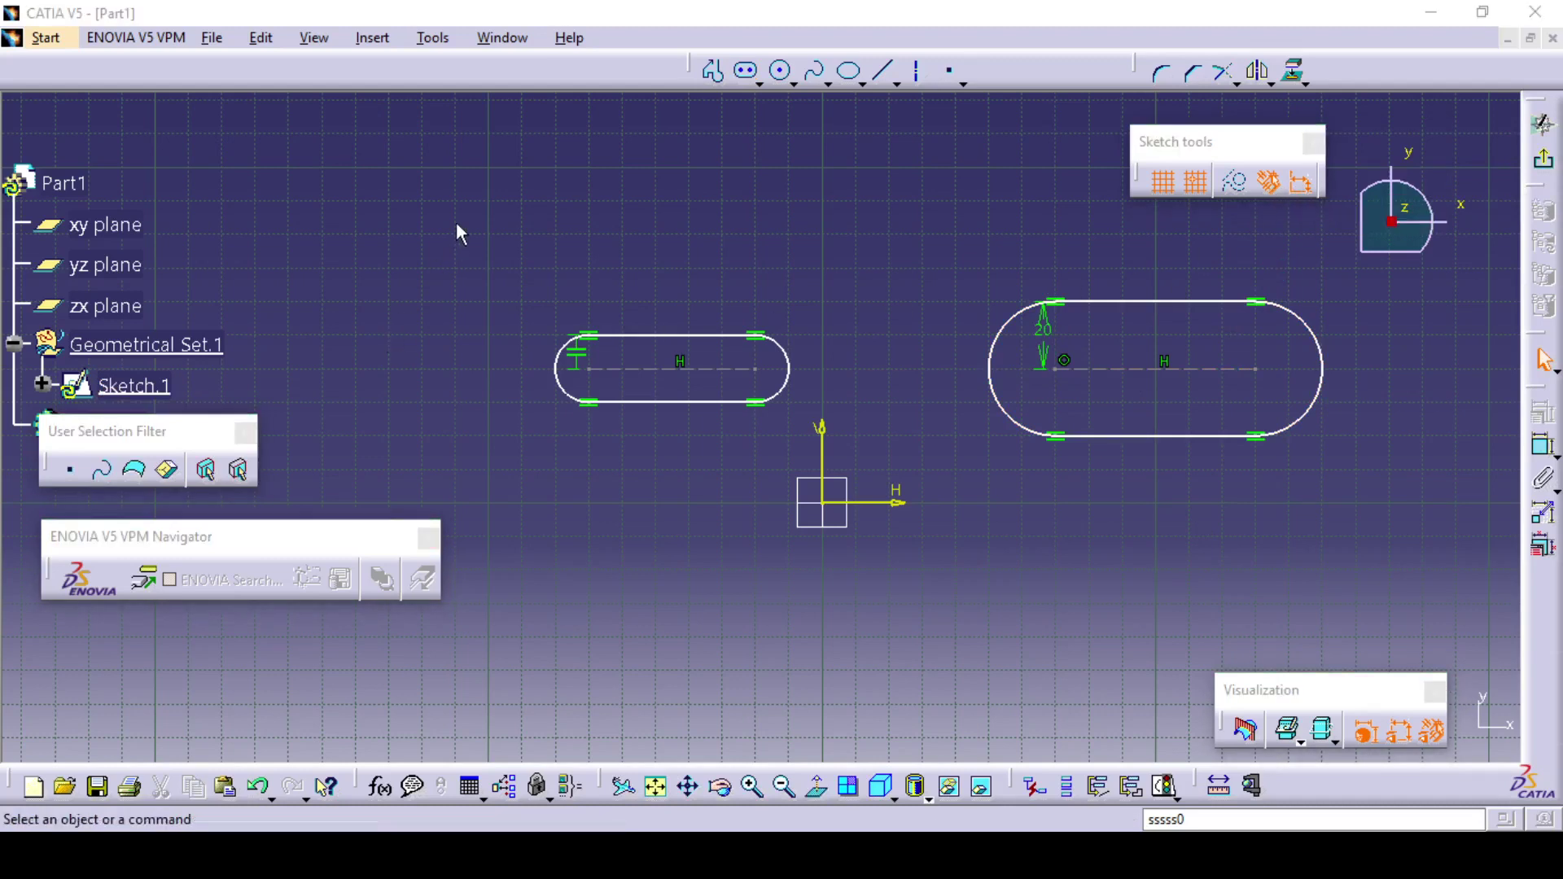
Delete both elongated holes from the sketch
{"action": "mouse_move", "coordinate": [457, 215]}
{"action": "left_mouse_down"}
{"action": "mouse_move", "coordinate": [1392, 569]}
{"action": "mouse_move", "coordinate": [1344, 582]}
{"action": "left_mouse_up"}
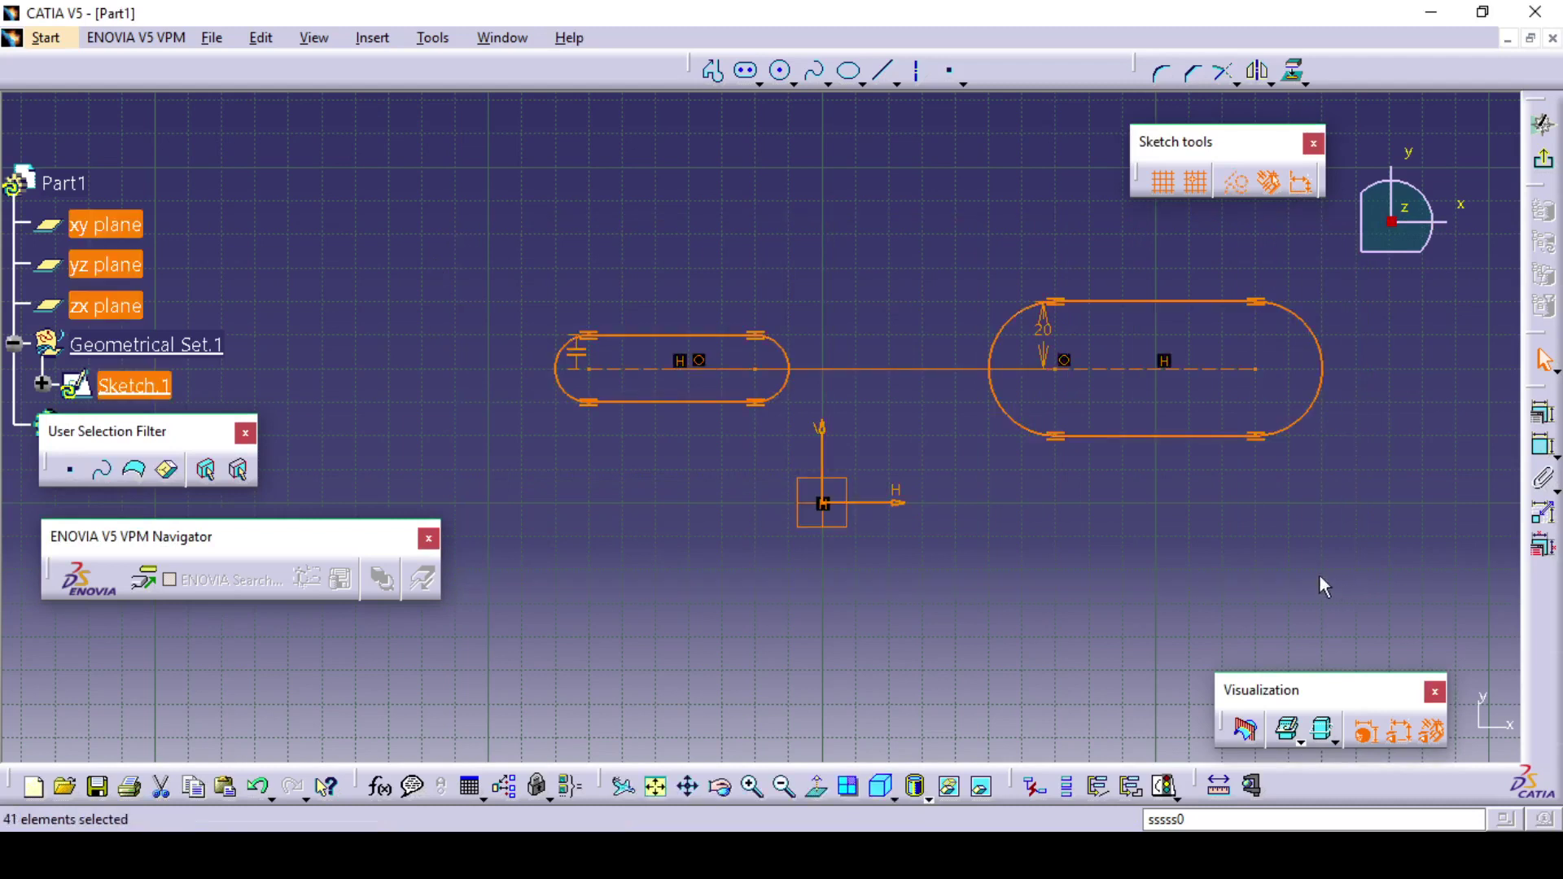
{"action": "key", "text": "Delete"}
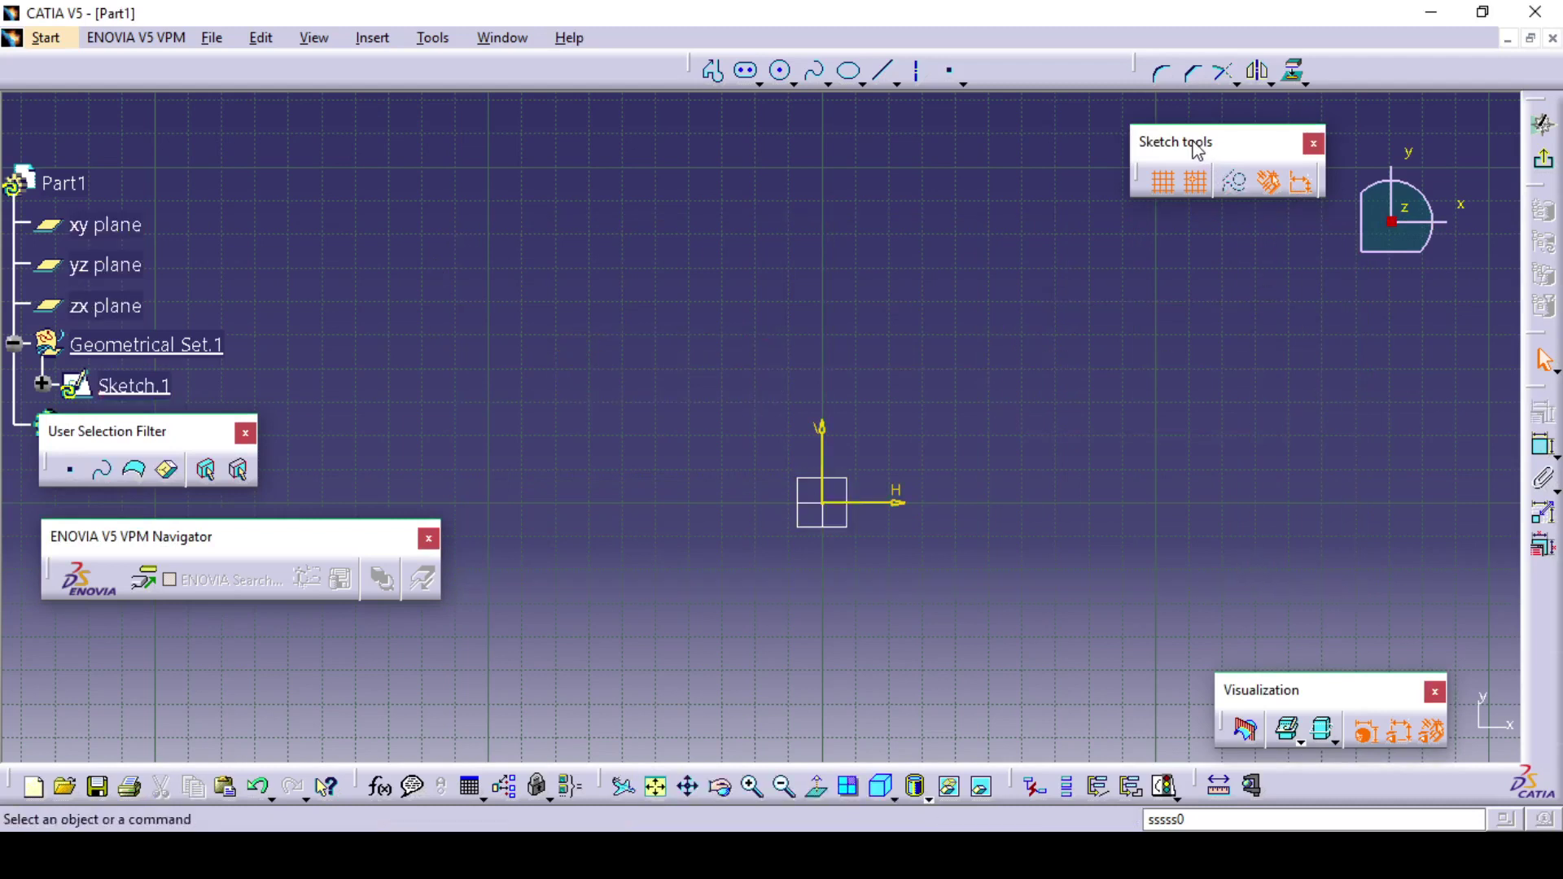
Shift the floating Sketch tools toolbar slightly and dock the Visualization toolbar beside the other docked view and measure tools
{"action": "left_click_drag", "start_coordinate": [1189, 147], "coordinate": [1189, 131]}
{"action": "mouse_move", "coordinate": [1291, 682]}
{"action": "left_mouse_down"}
{"action": "mouse_move", "coordinate": [1347, 763]}
{"action": "mouse_move", "coordinate": [1405, 783]}
{"action": "mouse_move", "coordinate": [1330, 686]}
{"action": "mouse_move", "coordinate": [1323, 721]}
{"action": "mouse_move", "coordinate": [1301, 677]}
{"action": "left_mouse_up"}
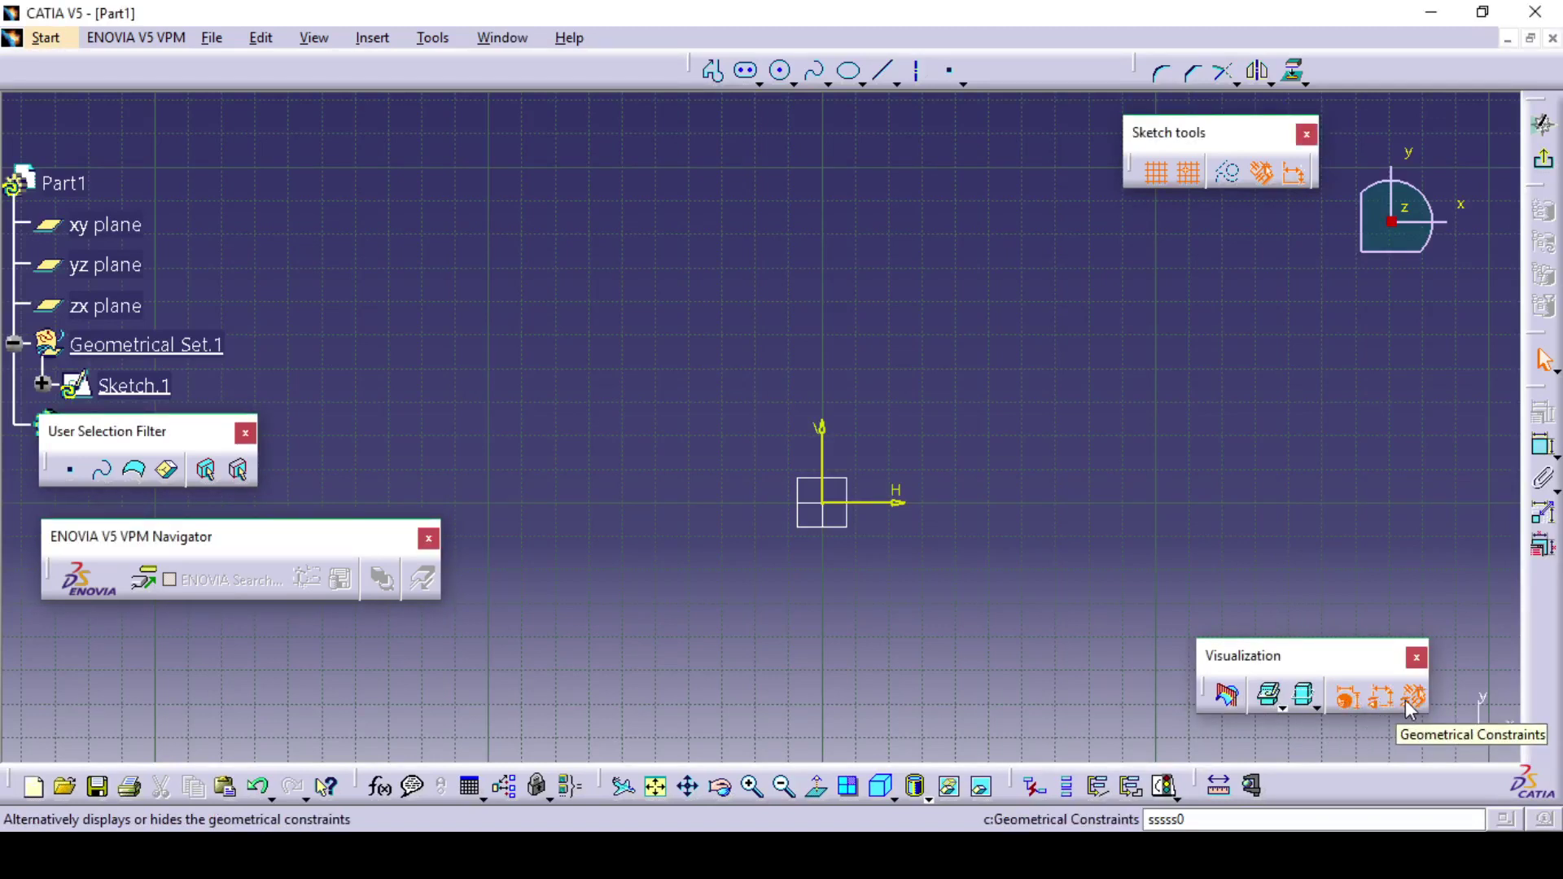
{"action": "left_click_drag", "start_coordinate": [1281, 656], "coordinate": [1384, 762]}
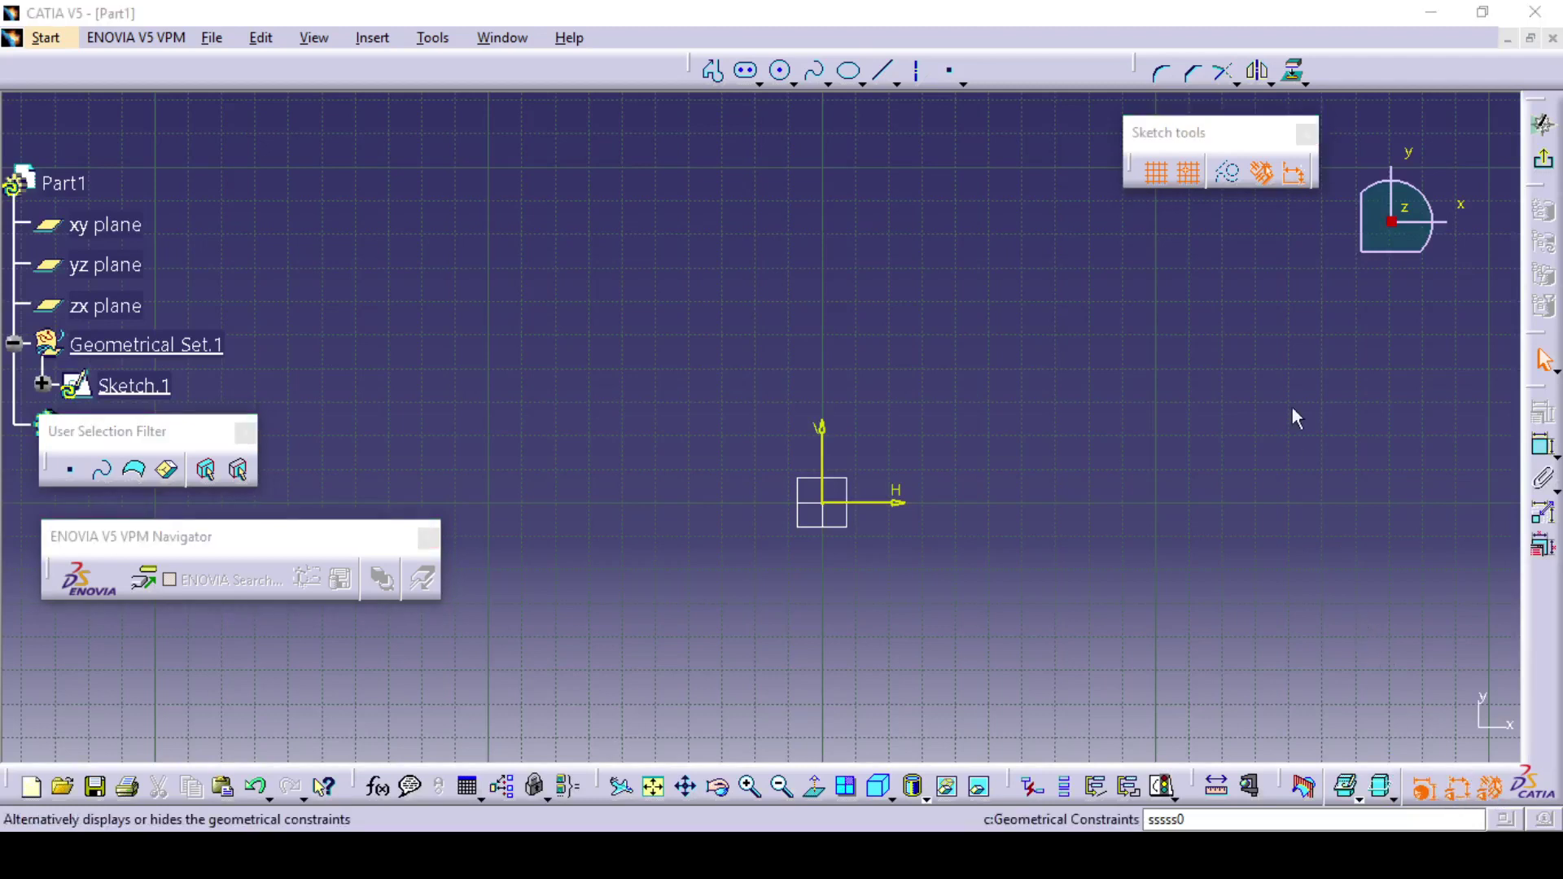
Turn off Snap to Point for the sketch
{"action": "left_click", "coordinate": [1188, 171]}
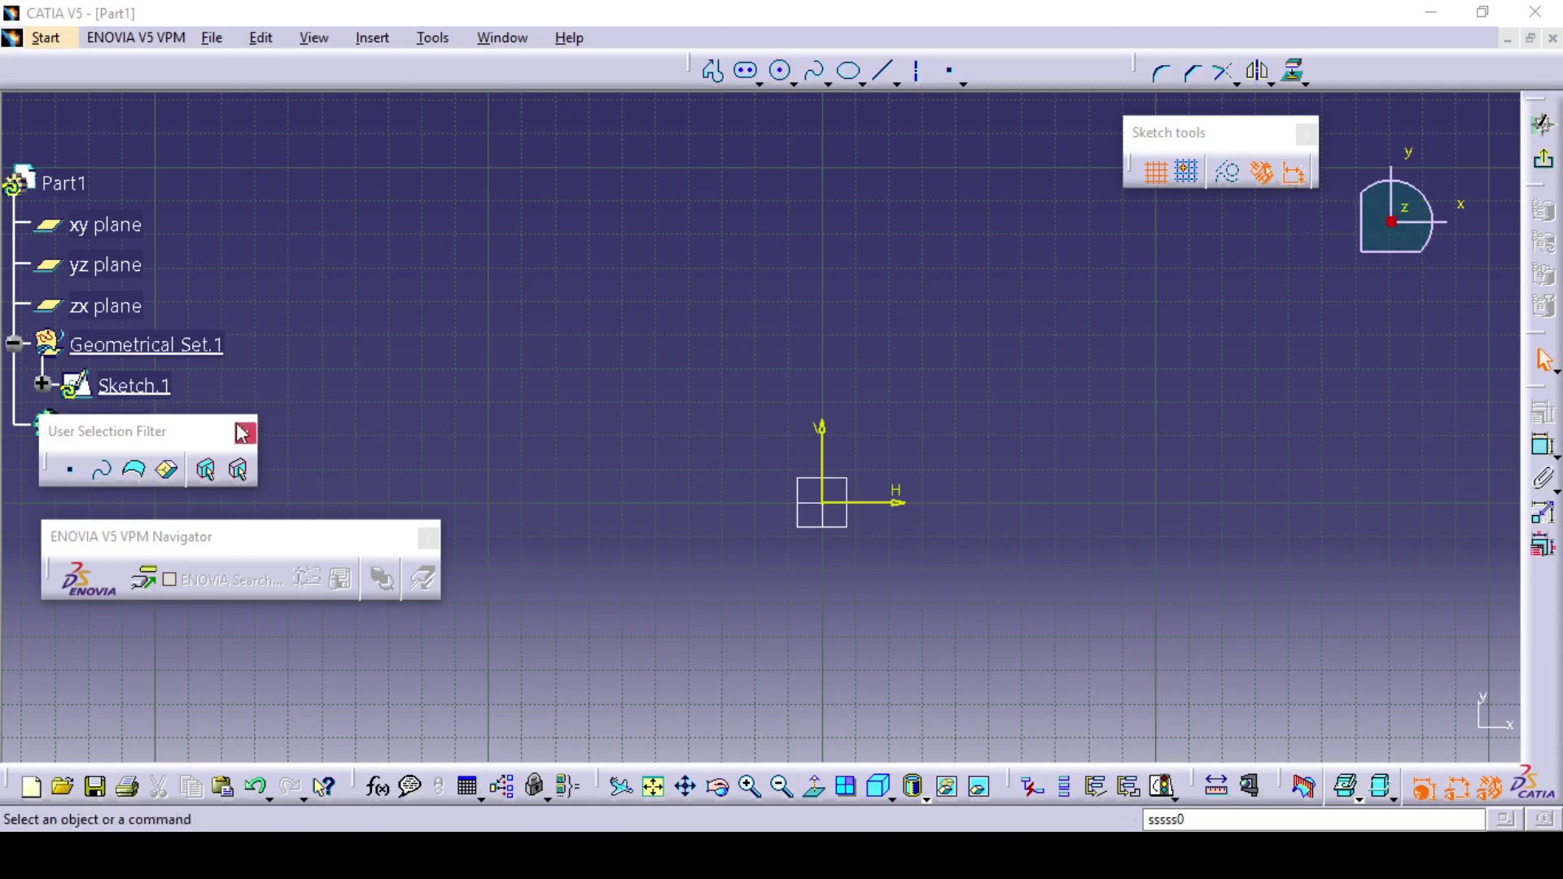
{"action": "left_click_drag", "start_coordinate": [148, 437], "coordinate": [155, 636]}
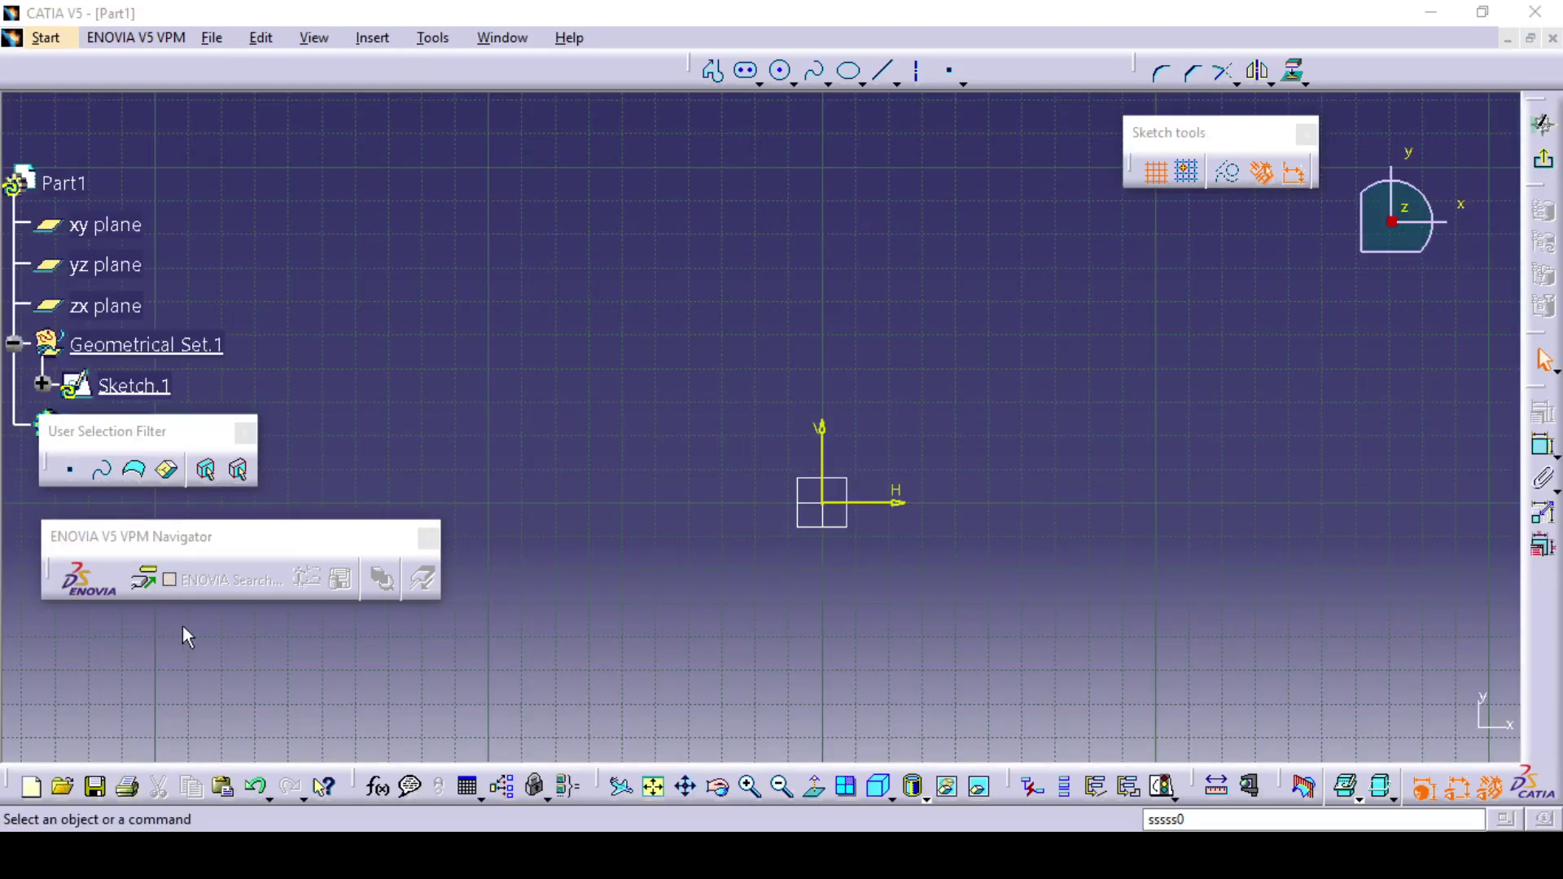